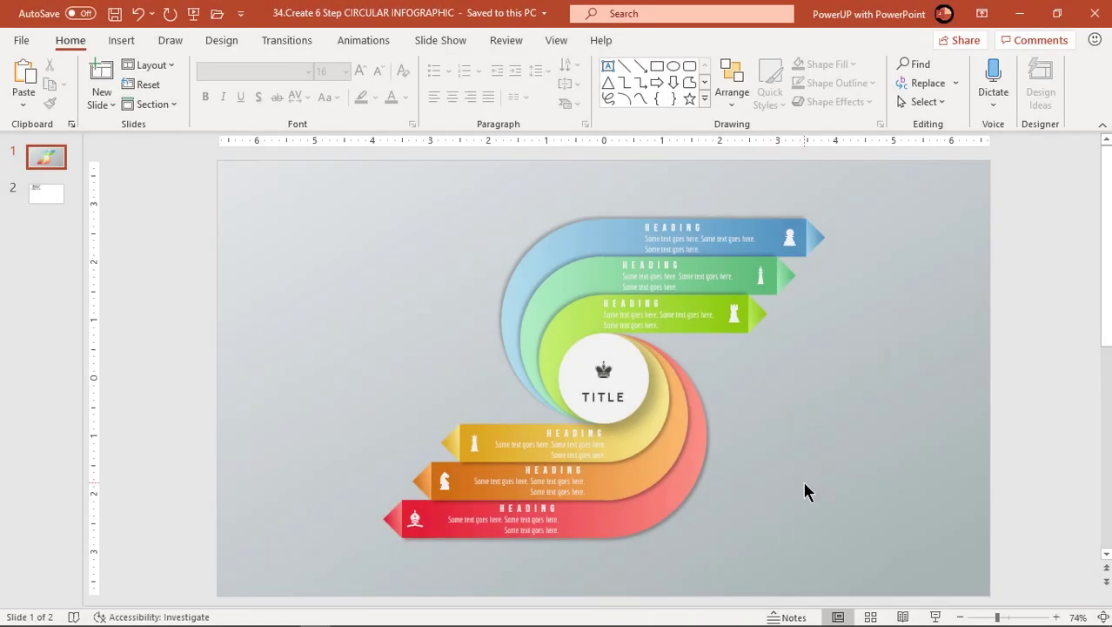
Select the central TITLE circle of the finished six-step S-shaped infographic on slide 1.
{"action": "left_click", "coordinate": [572, 379]}
{"action": "left_click_drag", "start_coordinate": [572, 366], "coordinate": [274, 367]}
{"action": "left_click_drag", "start_coordinate": [601, 368], "coordinate": [302, 372]}
{"action": "left_click", "coordinate": [609, 396]}
{"action": "left_click_drag", "start_coordinate": [609, 397], "coordinate": [312, 397]}
{"action": "left_click_drag", "start_coordinate": [576, 354], "coordinate": [269, 255]}
{"action": "left_click_drag", "start_coordinate": [762, 315], "coordinate": [465, 225]}
{"action": "left_click_drag", "start_coordinate": [736, 318], "coordinate": [420, 227]}
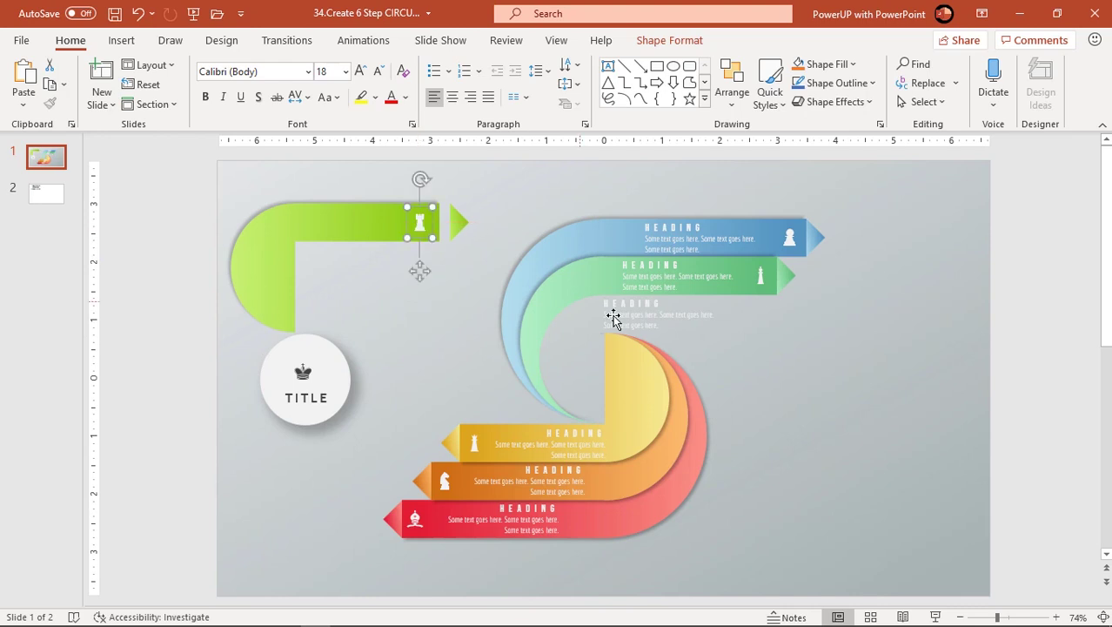
{"action": "left_click", "coordinate": [664, 324]}
{"action": "left_click_drag", "start_coordinate": [672, 338], "coordinate": [350, 237]}
{"action": "left_click", "coordinate": [424, 339]}
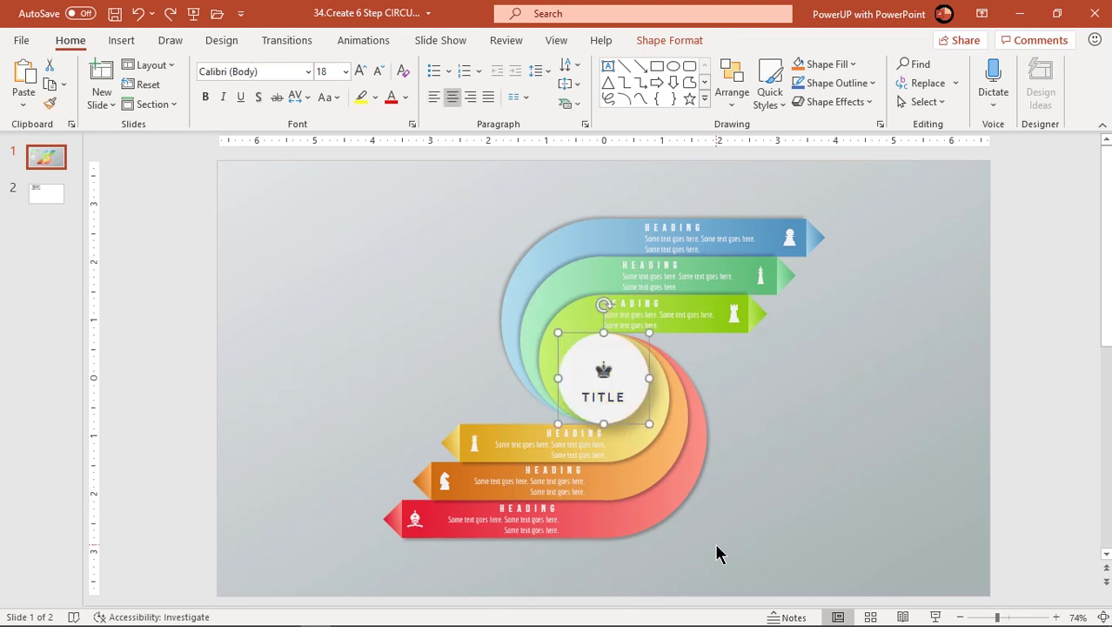
{"action": "left_click", "coordinate": [729, 552]}
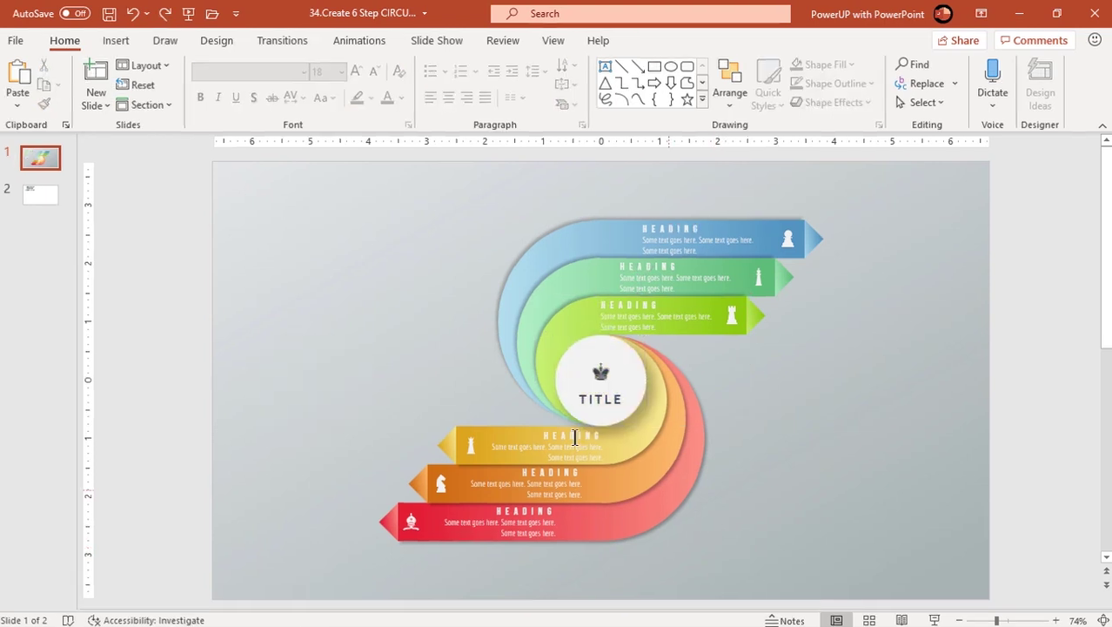
Apply a Zoom entrance to the TITLE circle, king icon and title text together.
{"action": "left_click", "coordinate": [363, 40]}
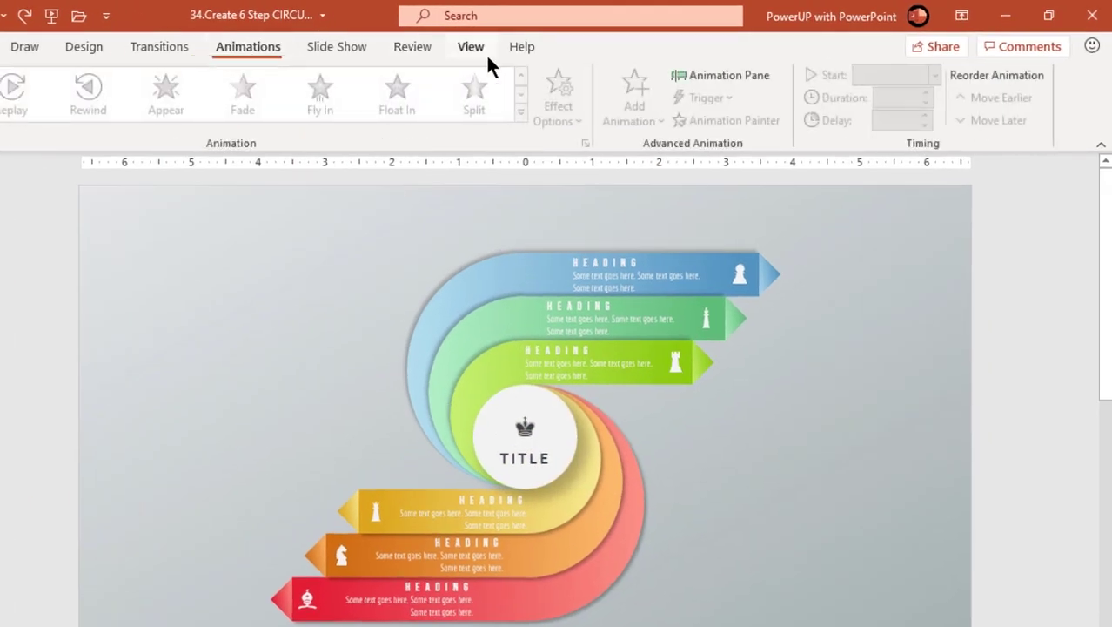
{"action": "left_click", "coordinate": [710, 73]}
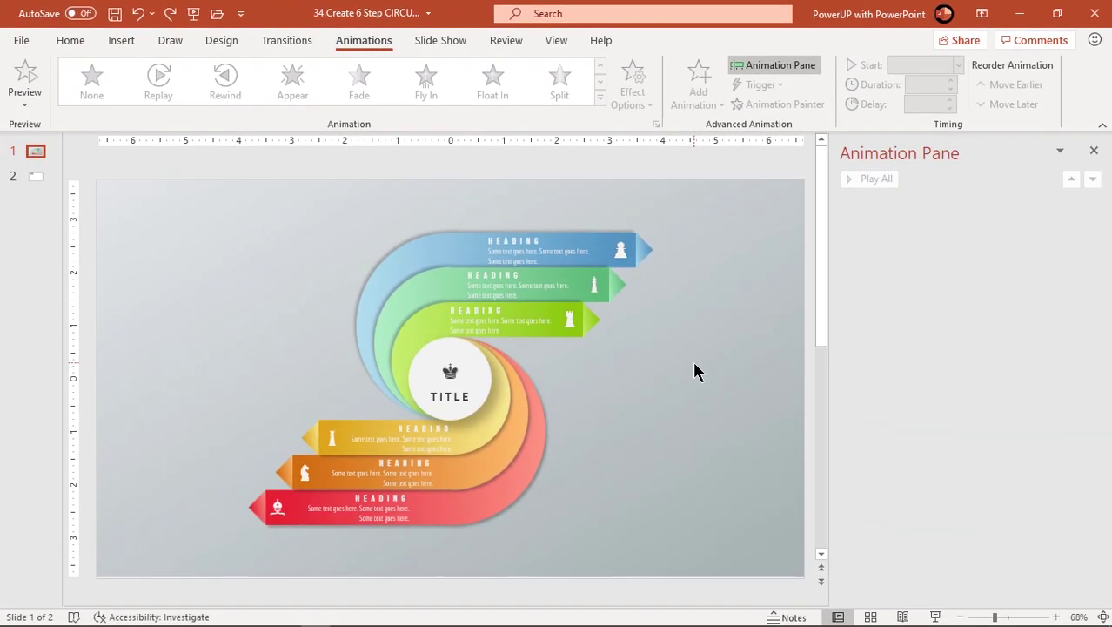
{"action": "left_click", "coordinate": [422, 362]}
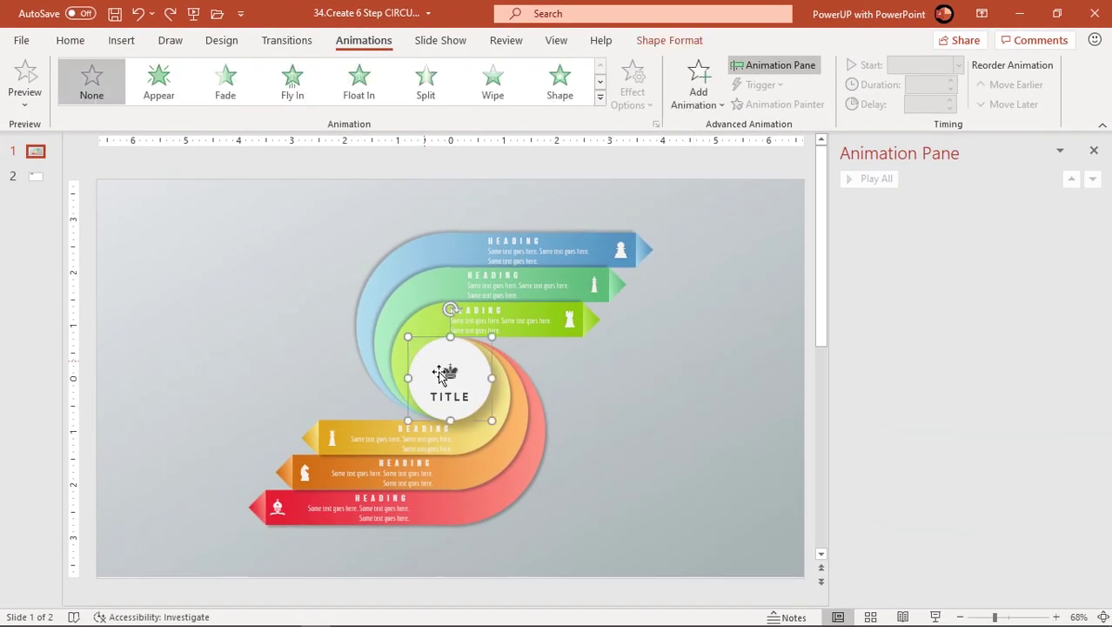
{"action": "left_click", "coordinate": [461, 390]}
{"action": "left_click", "coordinate": [461, 400], "text": "shift"}
{"action": "left_click", "coordinate": [600, 100]}
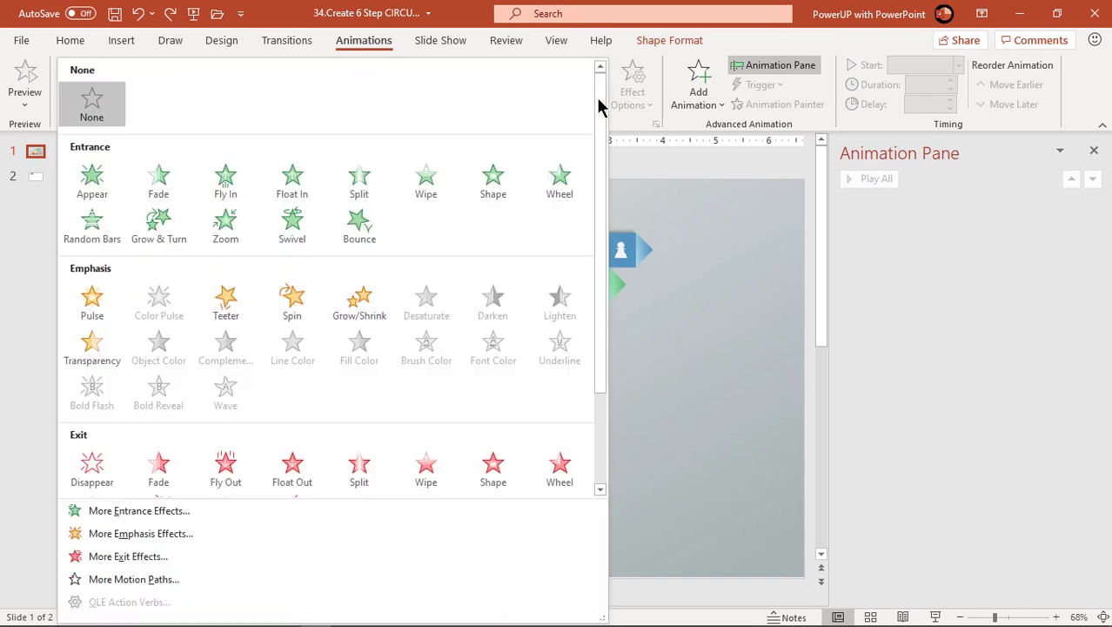
{"action": "left_click", "coordinate": [242, 219]}
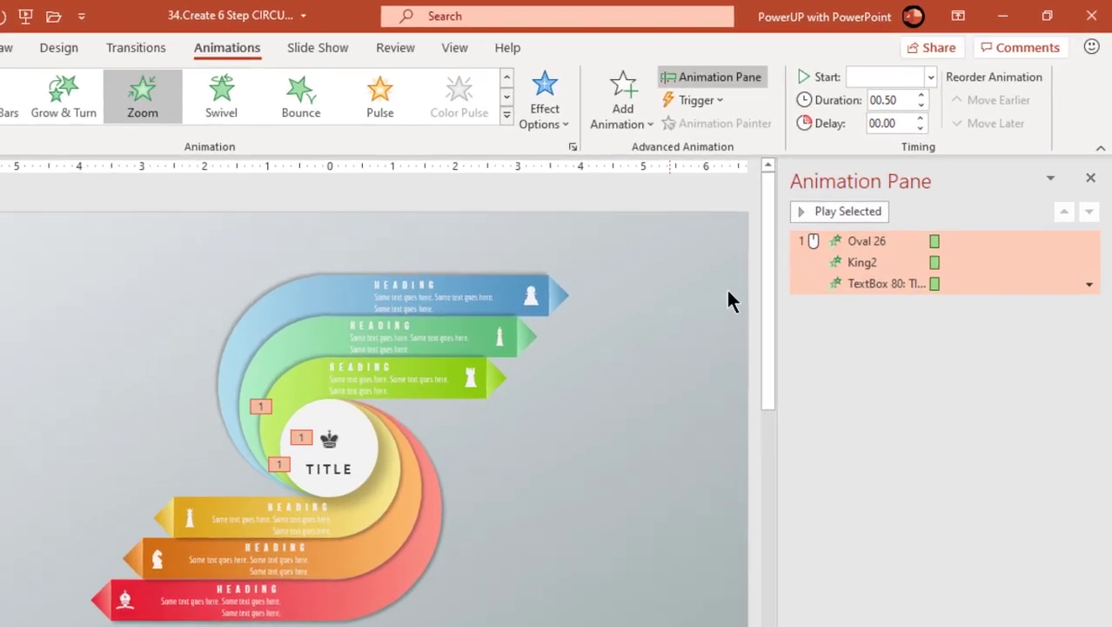
Set the king icon With Previous with 0.25 s delay and the title text to 0.50 s, then preview.
{"action": "left_click", "coordinate": [849, 261]}
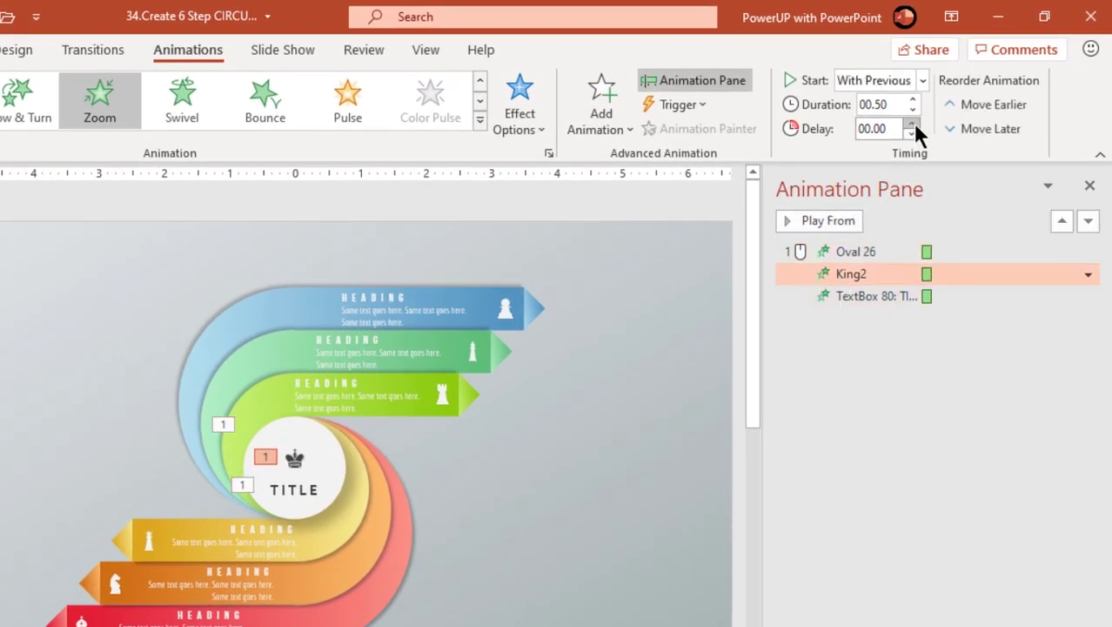
{"action": "left_click", "coordinate": [912, 124]}
{"action": "left_click", "coordinate": [888, 297]}
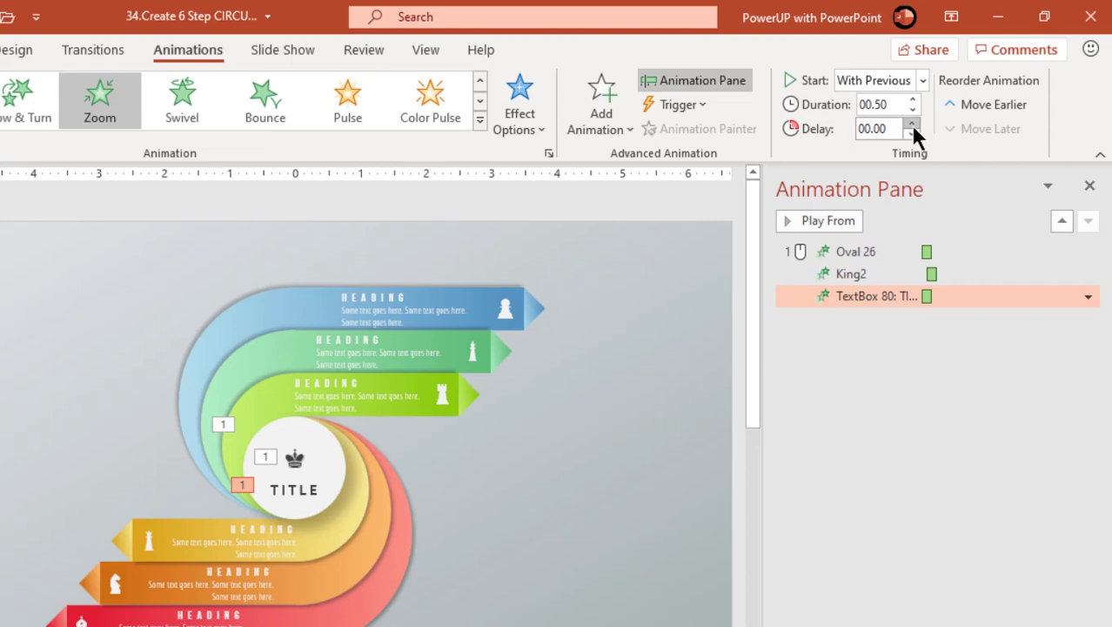
{"action": "left_click", "coordinate": [911, 124]}
{"action": "left_click", "coordinate": [816, 253]}
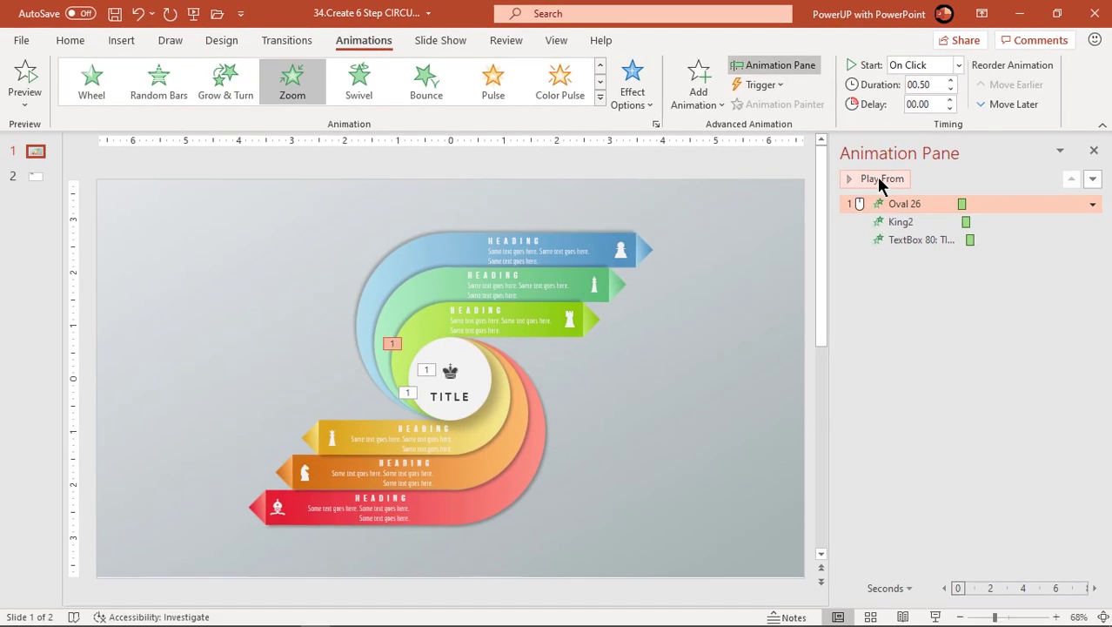
{"action": "left_click", "coordinate": [878, 180]}
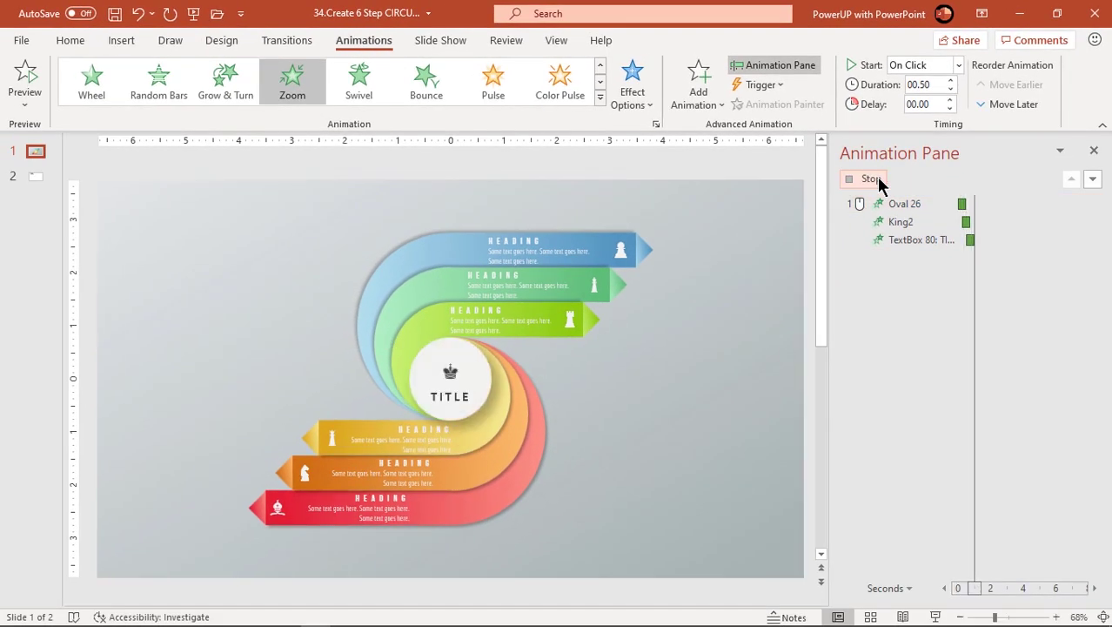
{"action": "left_click", "coordinate": [427, 319]}
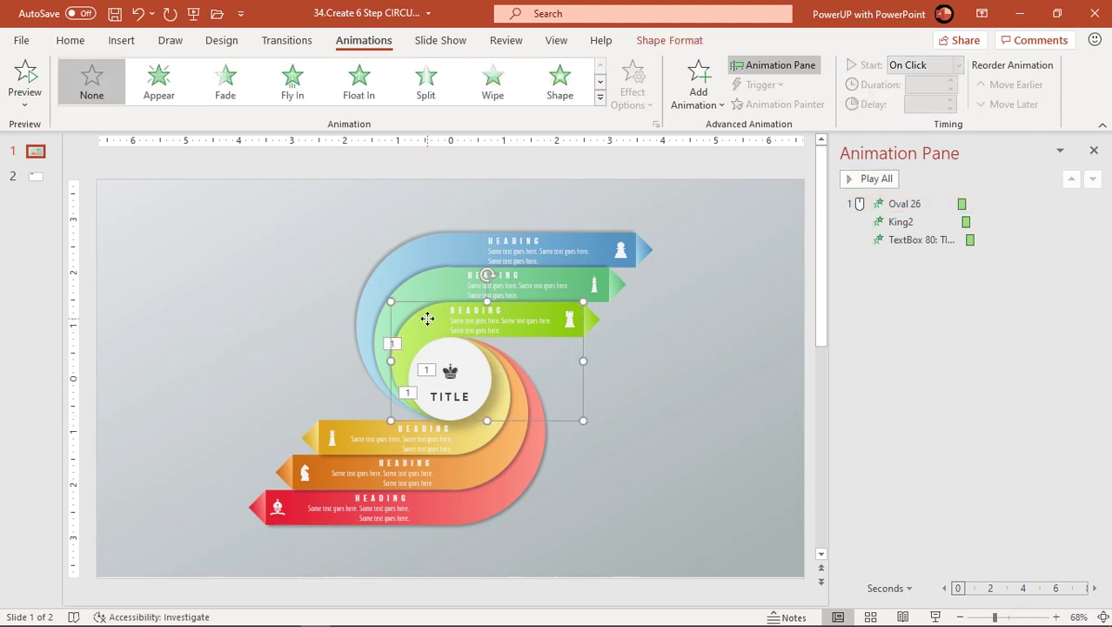
Give the green ring a Wipe entrance from the left.
{"action": "left_click", "coordinate": [491, 91]}
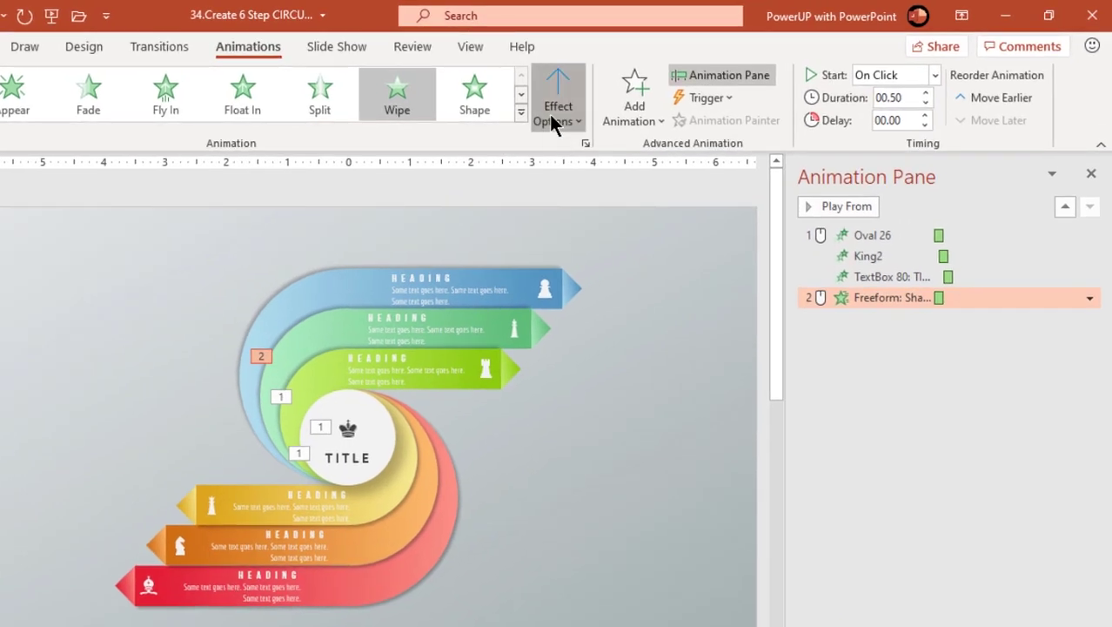
{"action": "left_click", "coordinate": [622, 104]}
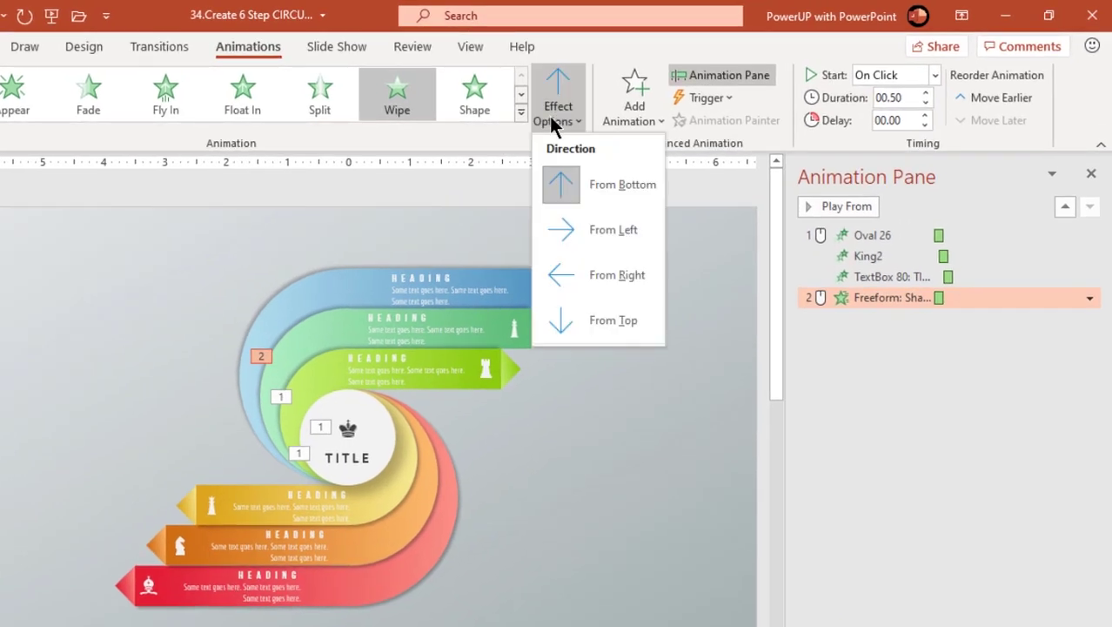
{"action": "left_click", "coordinate": [579, 232]}
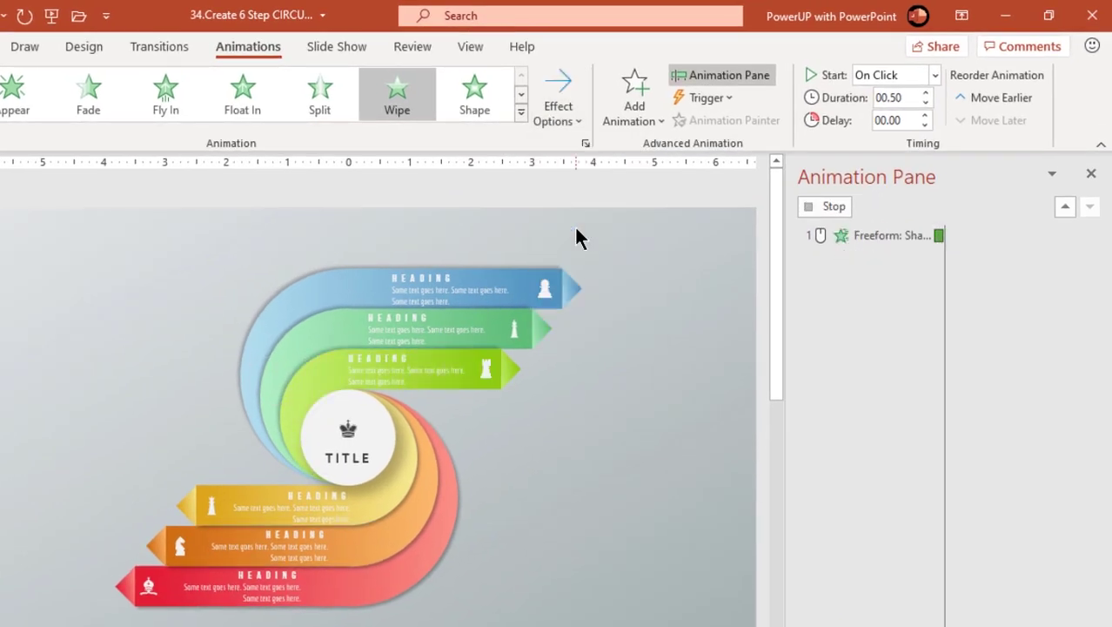
Give the yellow arc a Wipe from the right starting With Previous, then preview all animations.
{"action": "left_click", "coordinate": [409, 476]}
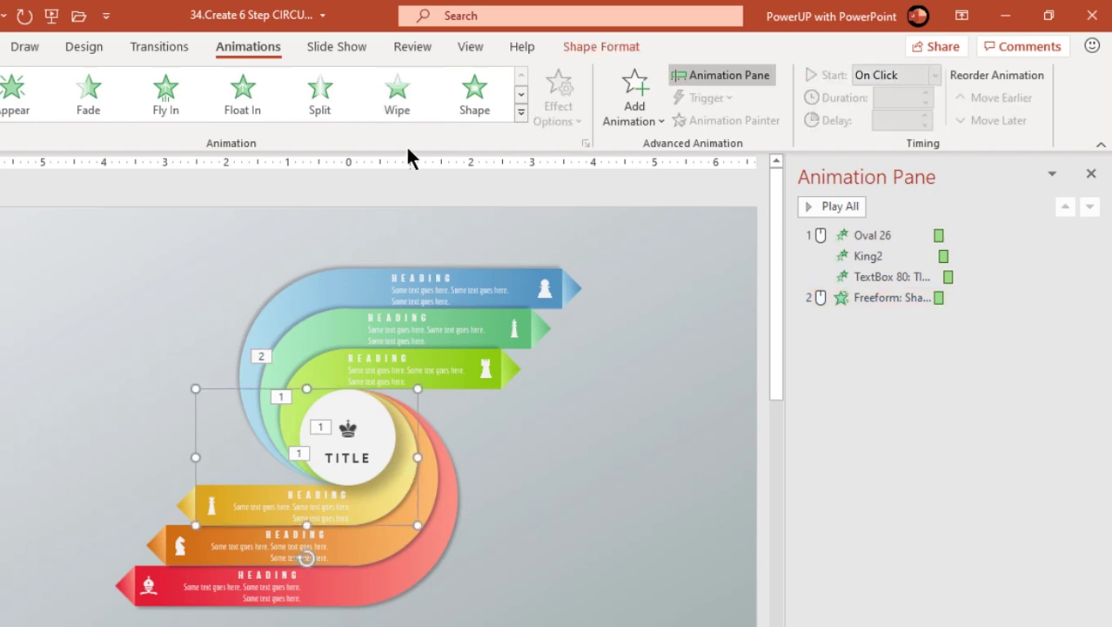
{"action": "left_click", "coordinate": [403, 97]}
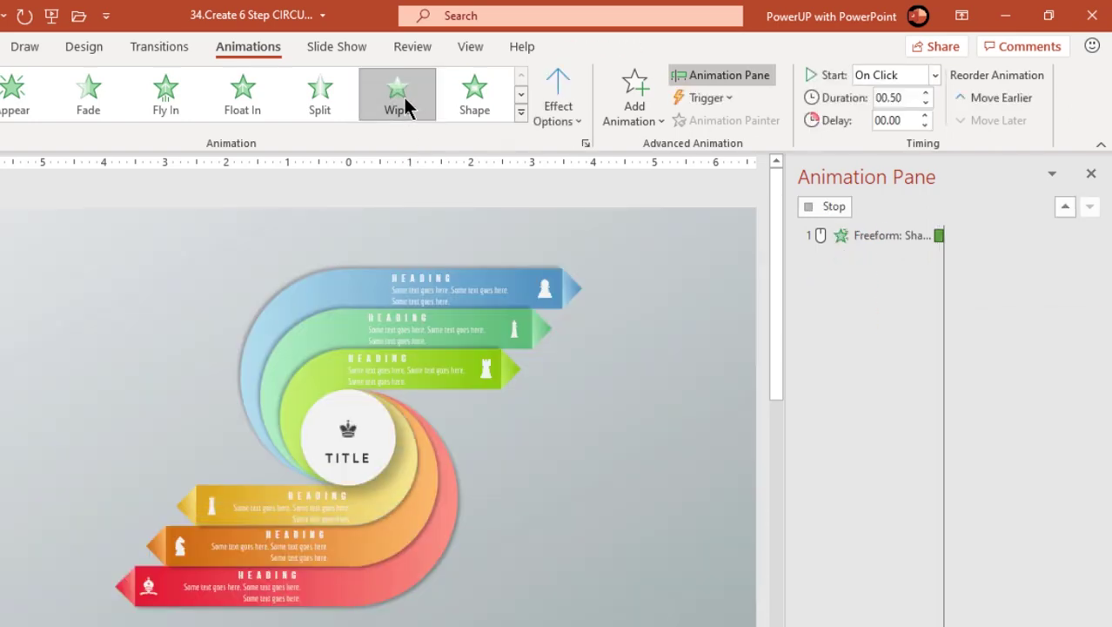
{"action": "left_click", "coordinate": [559, 113]}
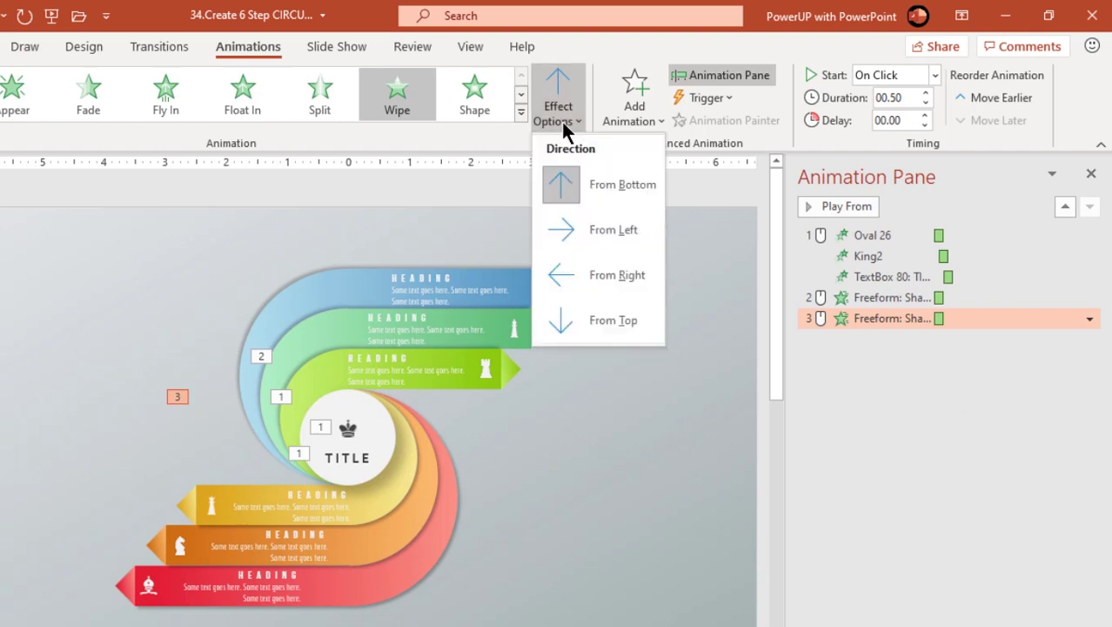
{"action": "left_click", "coordinate": [594, 276]}
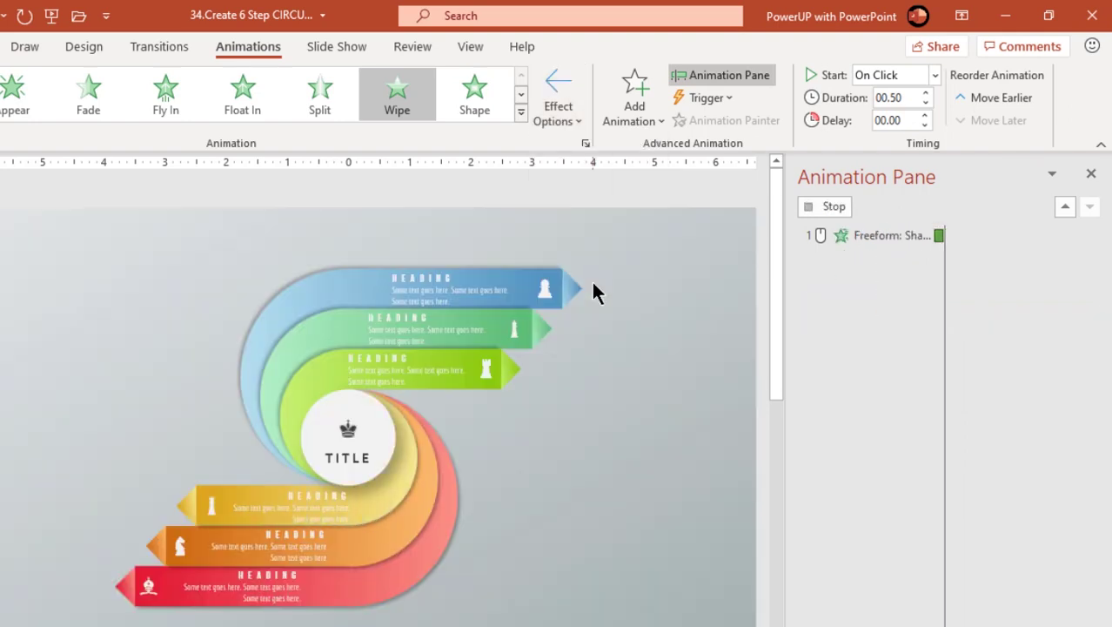
{"action": "left_click", "coordinate": [936, 76]}
{"action": "left_click", "coordinate": [905, 120]}
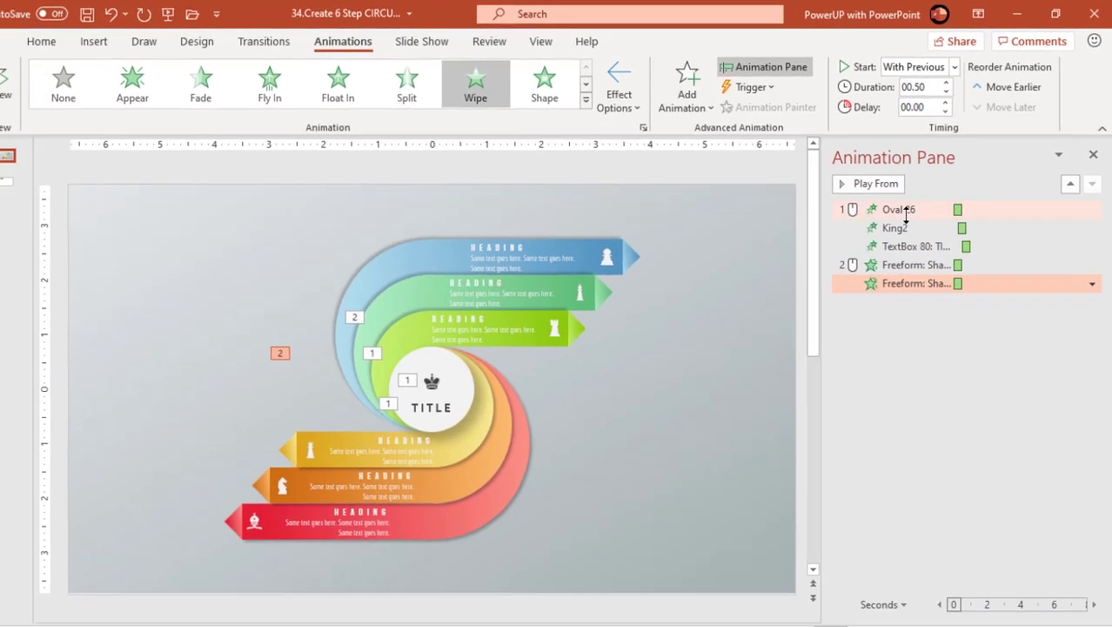
{"action": "left_click", "coordinate": [905, 211]}
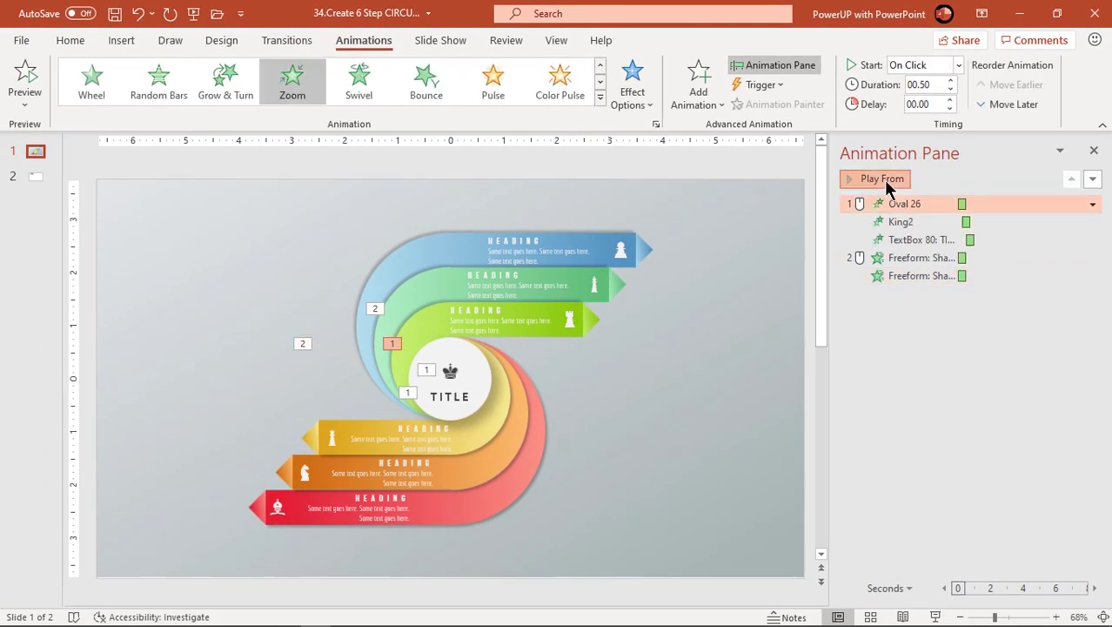
{"action": "left_click", "coordinate": [870, 184]}
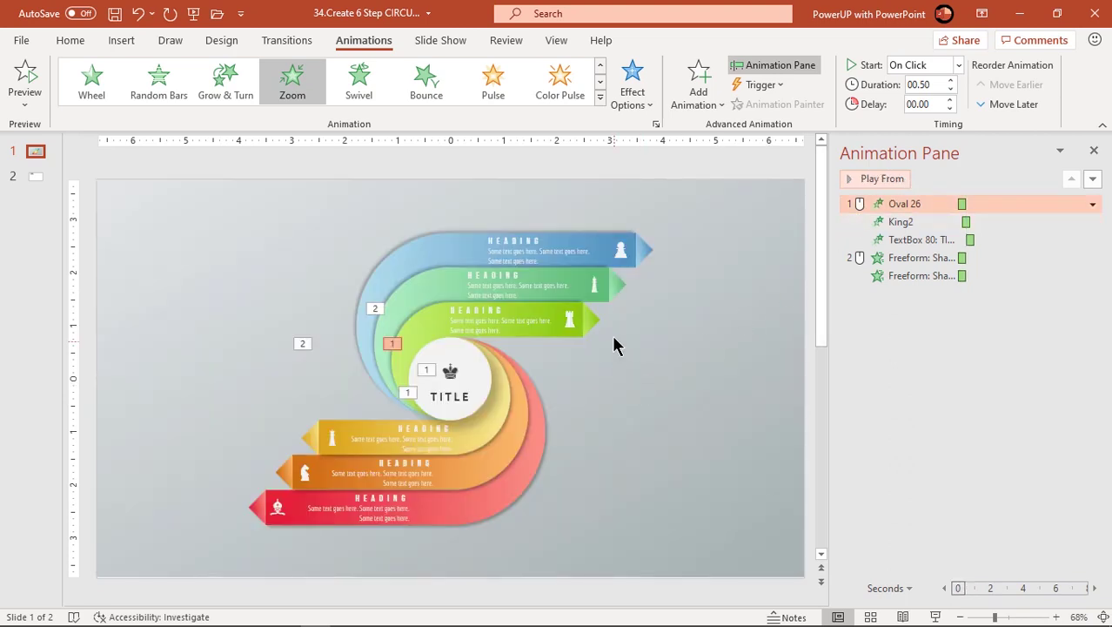
{"action": "left_click", "coordinate": [598, 322]}
Drag the green arrow tip left so it hides behind its bar.
{"action": "scroll", "coordinate": [601, 376], "scroll_direction": "up", "scroll_amount": 3}
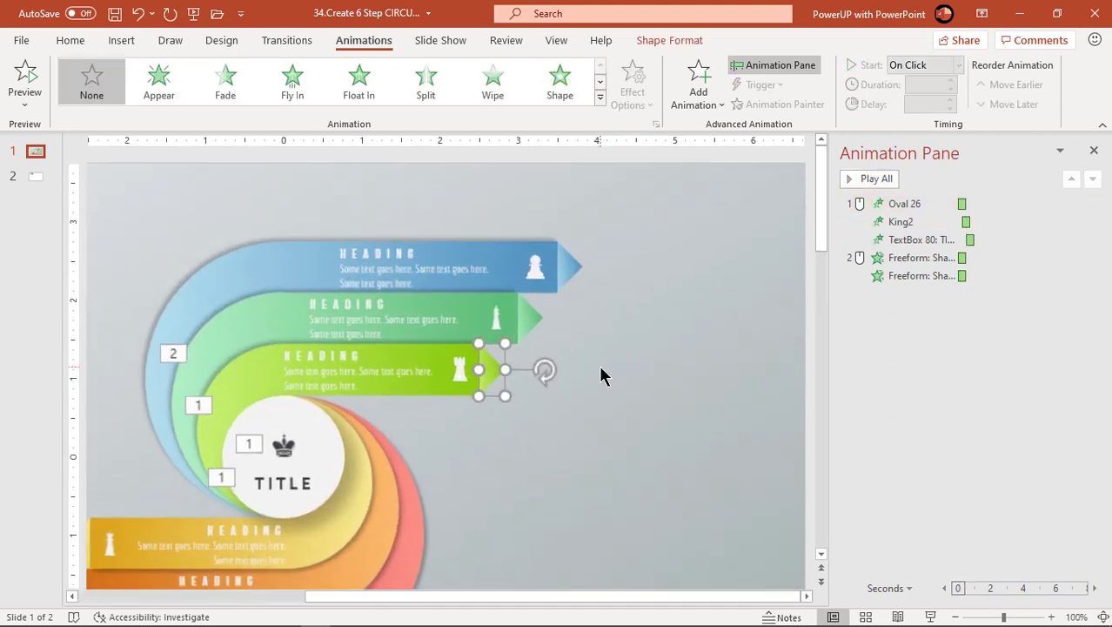
{"action": "scroll", "coordinate": [512, 446], "scroll_direction": "up", "scroll_amount": 2}
{"action": "scroll", "coordinate": [511, 445], "scroll_direction": "down", "scroll_amount": 1}
{"action": "left_click_drag", "start_coordinate": [457, 341], "coordinate": [416, 311]}
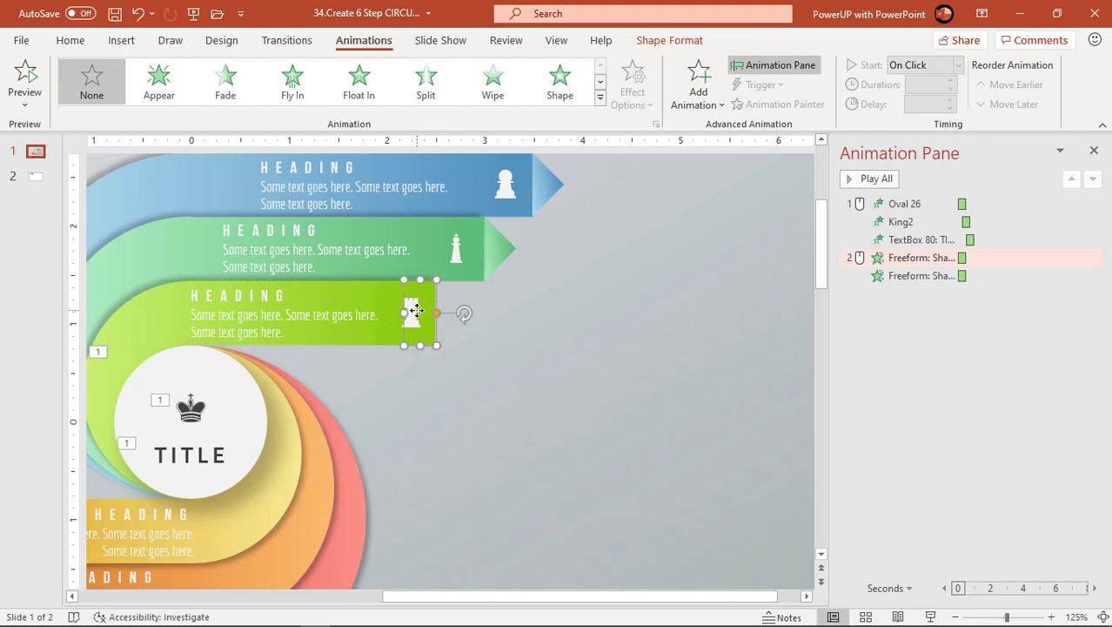
Apply a Lines motion path to the green tip, ending beside the arrow's right end.
{"action": "left_click", "coordinate": [599, 103]}
{"action": "left_click_drag", "start_coordinate": [603, 111], "coordinate": [565, 205]}
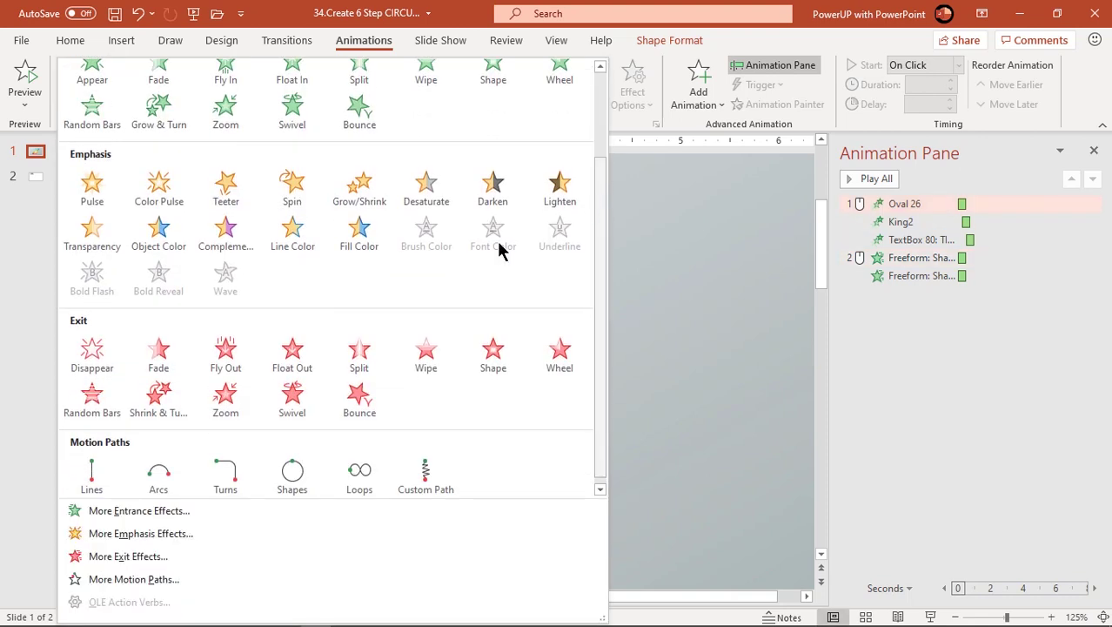
{"action": "left_click", "coordinate": [93, 477]}
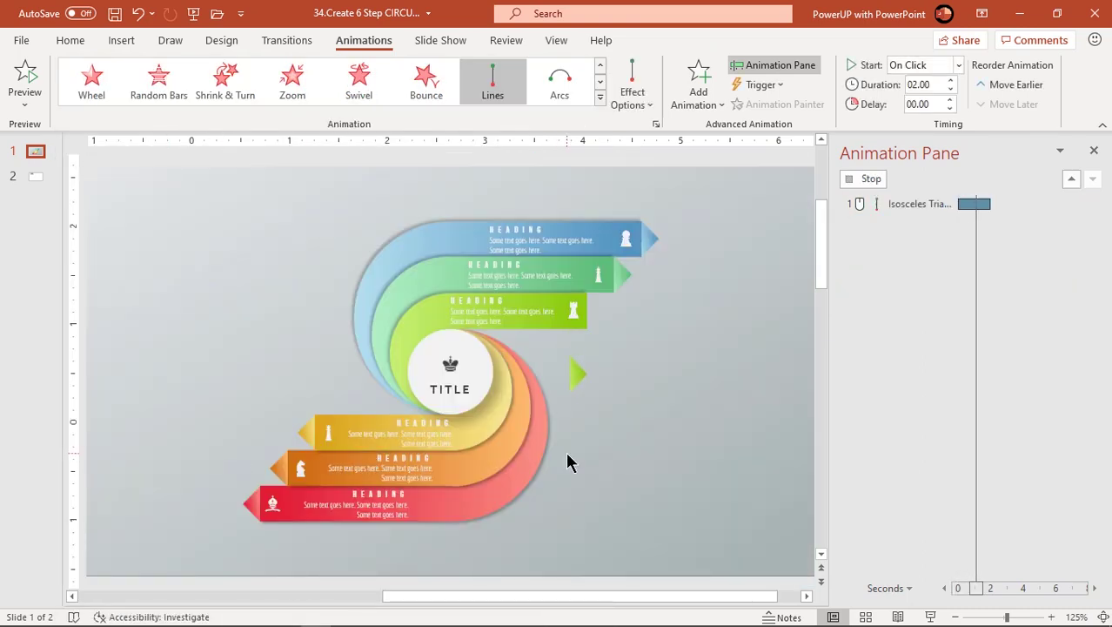
{"action": "left_click", "coordinate": [422, 497]}
{"action": "left_click_drag", "start_coordinate": [420, 497], "coordinate": [456, 313]}
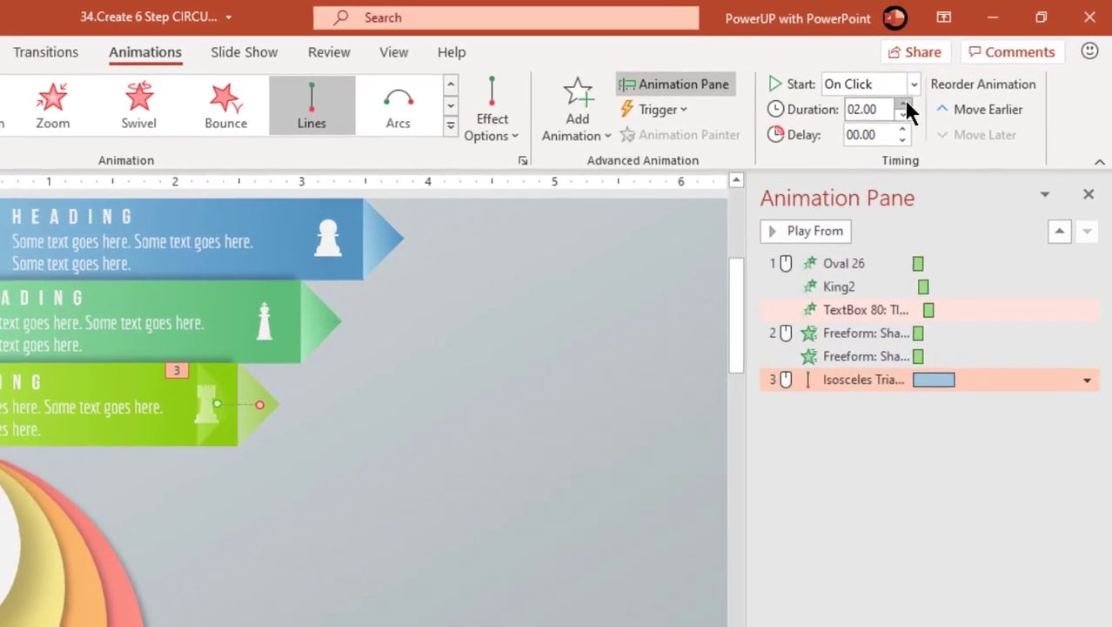
Make the green tip's path start After Previous with a 0.75-second duration.
{"action": "left_click", "coordinate": [958, 67]}
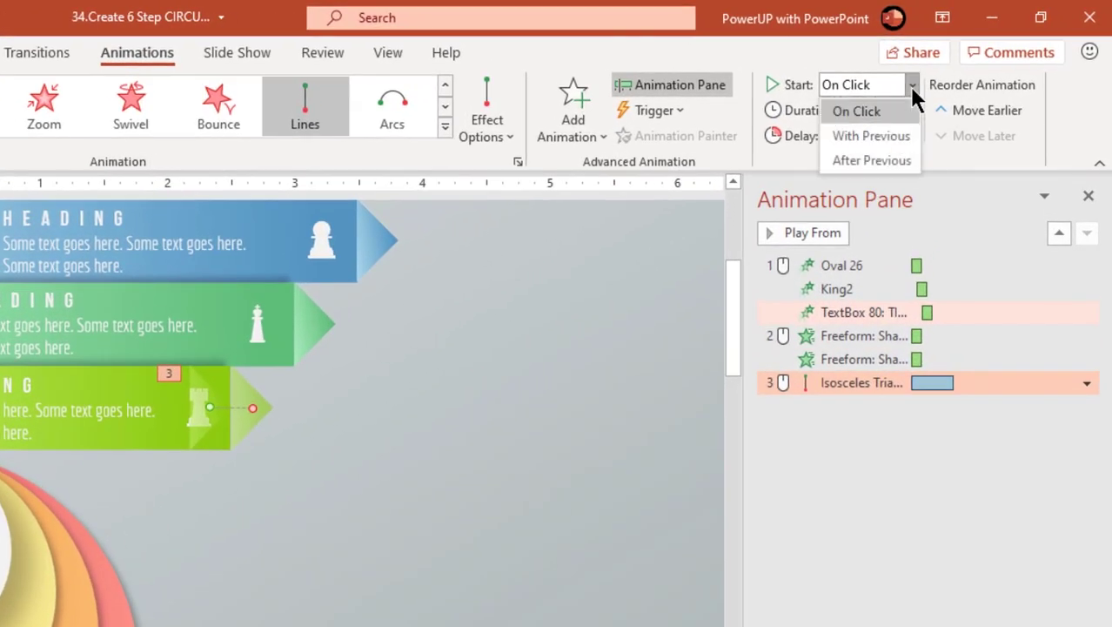
{"action": "left_click", "coordinate": [871, 154]}
{"action": "left_click", "coordinate": [902, 117]}
{"action": "left_click", "coordinate": [903, 116]}
{"action": "left_click", "coordinate": [902, 117]}
{"action": "left_click", "coordinate": [902, 116]}
{"action": "left_click", "coordinate": [903, 117]}
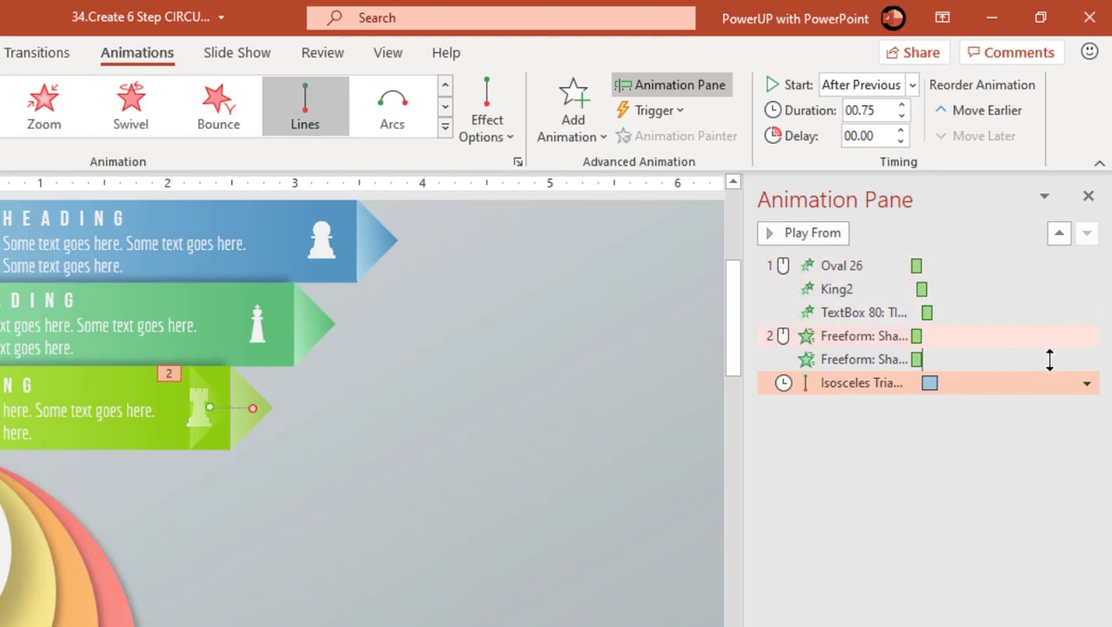
Set the path's bounce end to 0.5 seconds, then tuck the yellow triangle behind its bar.
{"action": "left_click", "coordinate": [1087, 383]}
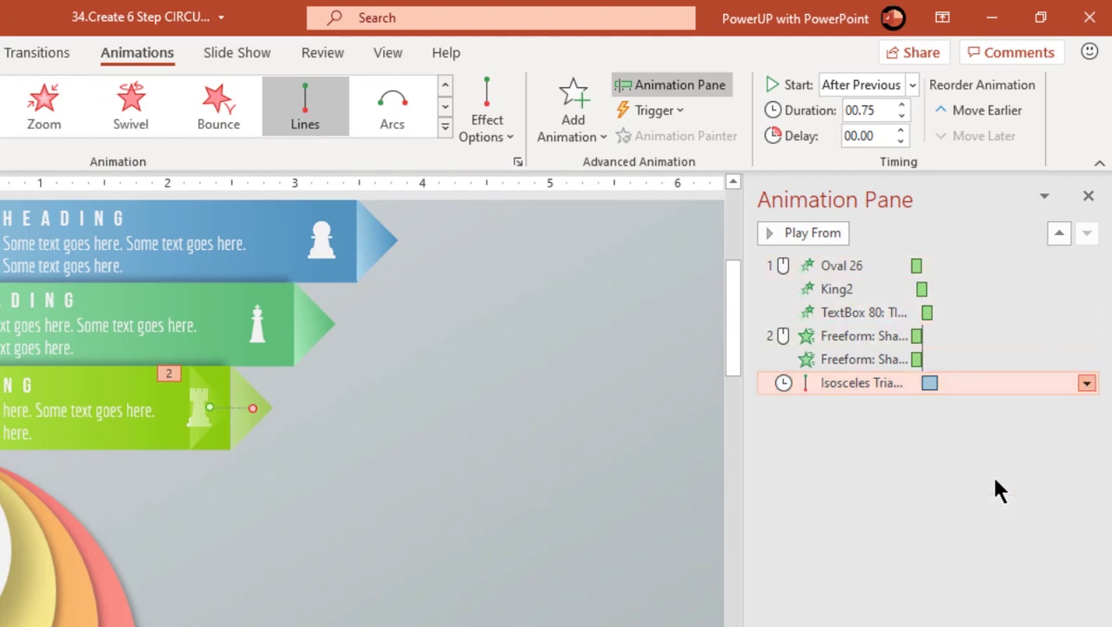
{"action": "left_click", "coordinate": [981, 482]}
{"action": "left_click_drag", "start_coordinate": [463, 392], "coordinate": [417, 389]}
{"action": "type", "text": "0.75"}
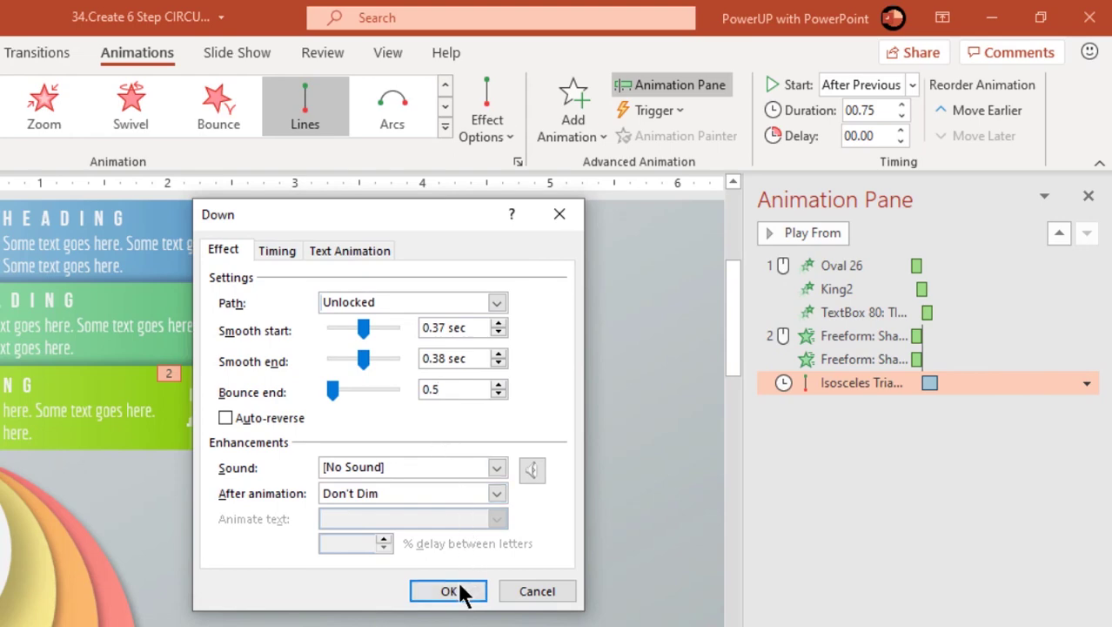
{"action": "left_click", "coordinate": [452, 591]}
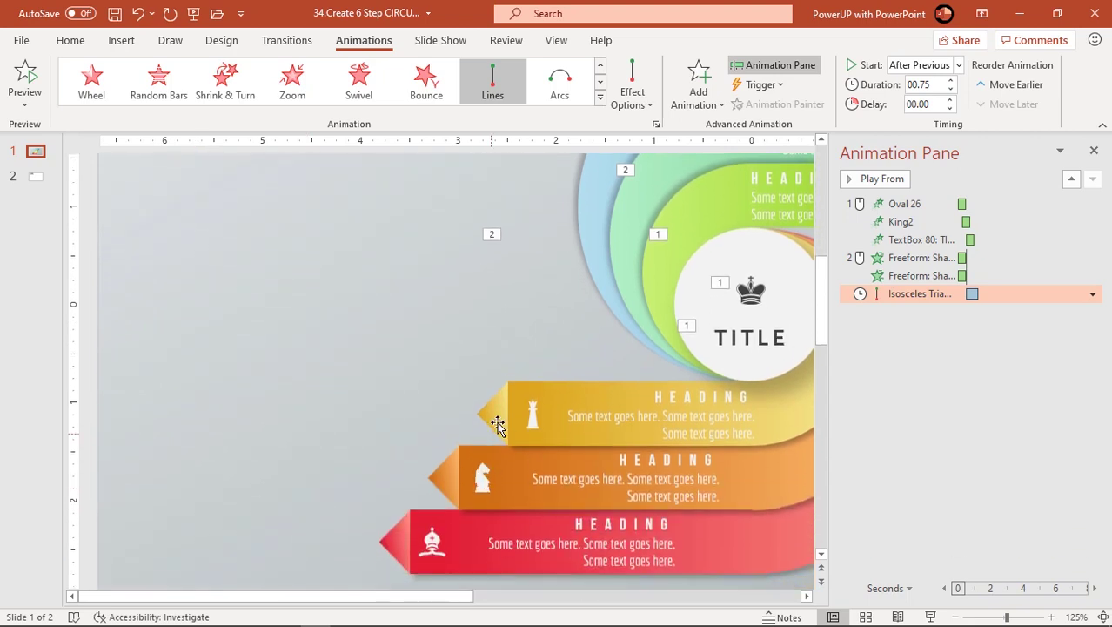
{"action": "left_click", "coordinate": [499, 415]}
{"action": "left_click_drag", "start_coordinate": [499, 422], "coordinate": [529, 417]}
Apply a Lines motion path to the yellow tip, ending slightly to the left.
{"action": "left_click", "coordinate": [600, 97]}
{"action": "scroll", "coordinate": [600, 172], "scroll_direction": "down", "scroll_amount": 2}
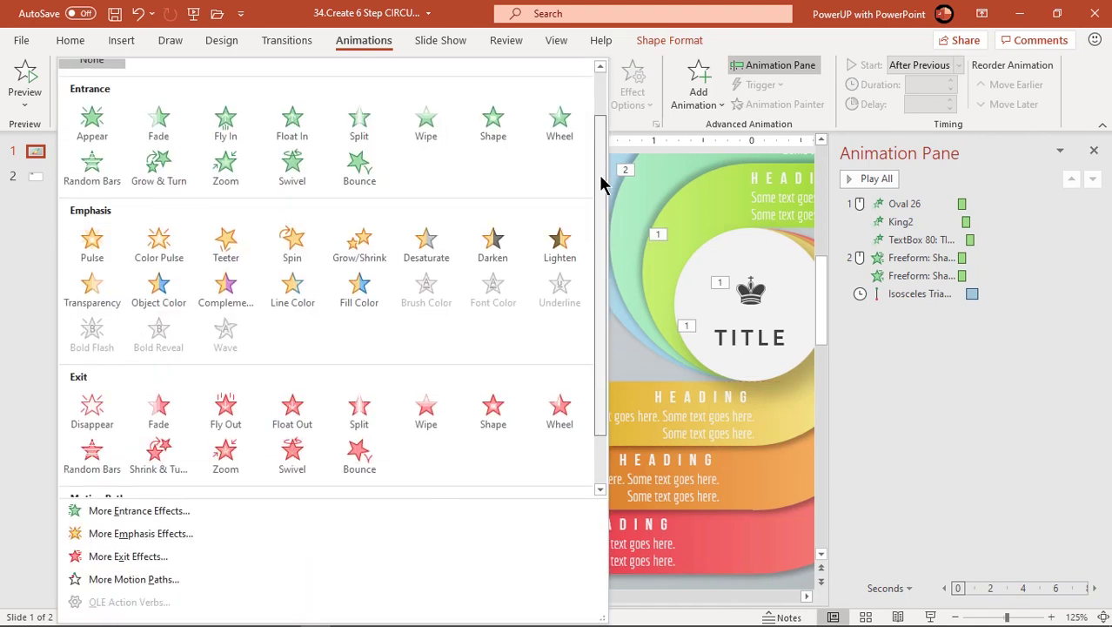
{"action": "scroll", "coordinate": [601, 172], "scroll_direction": "down", "scroll_amount": 2}
{"action": "left_click", "coordinate": [103, 461]}
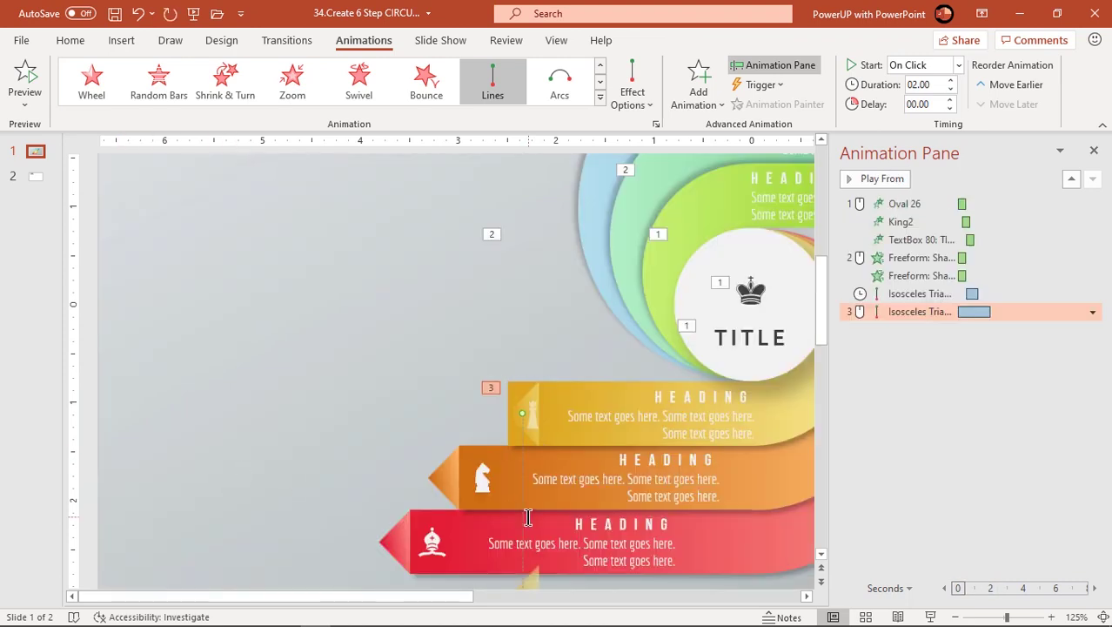
{"action": "scroll", "coordinate": [528, 517], "scroll_direction": "down", "scroll_amount": 1}
{"action": "left_click", "coordinate": [526, 537]}
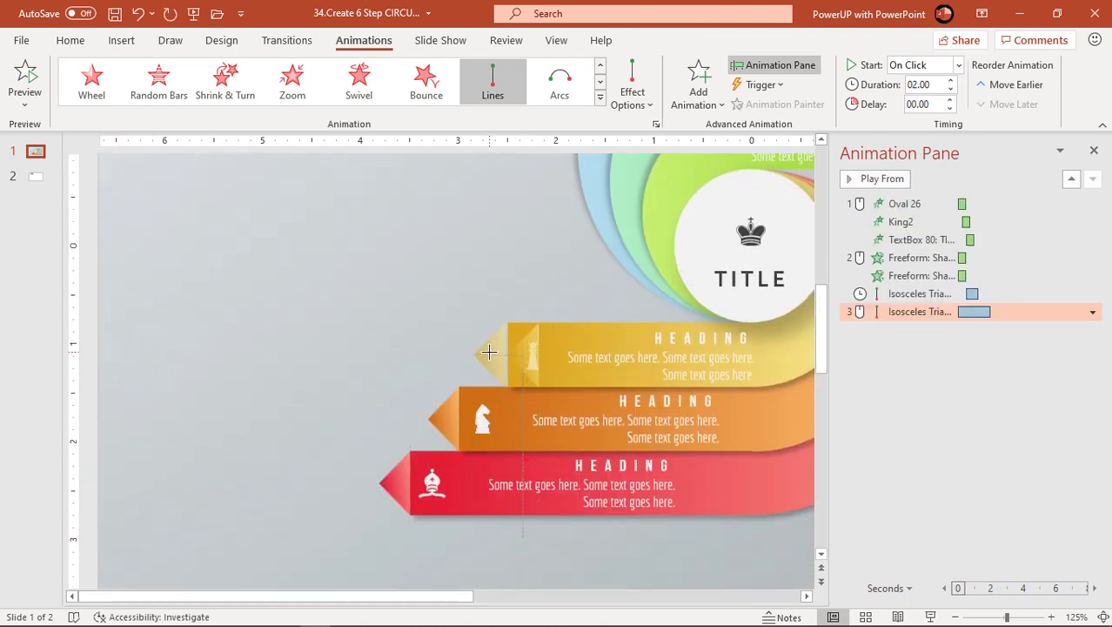
{"action": "left_click_drag", "start_coordinate": [492, 352], "coordinate": [492, 355]}
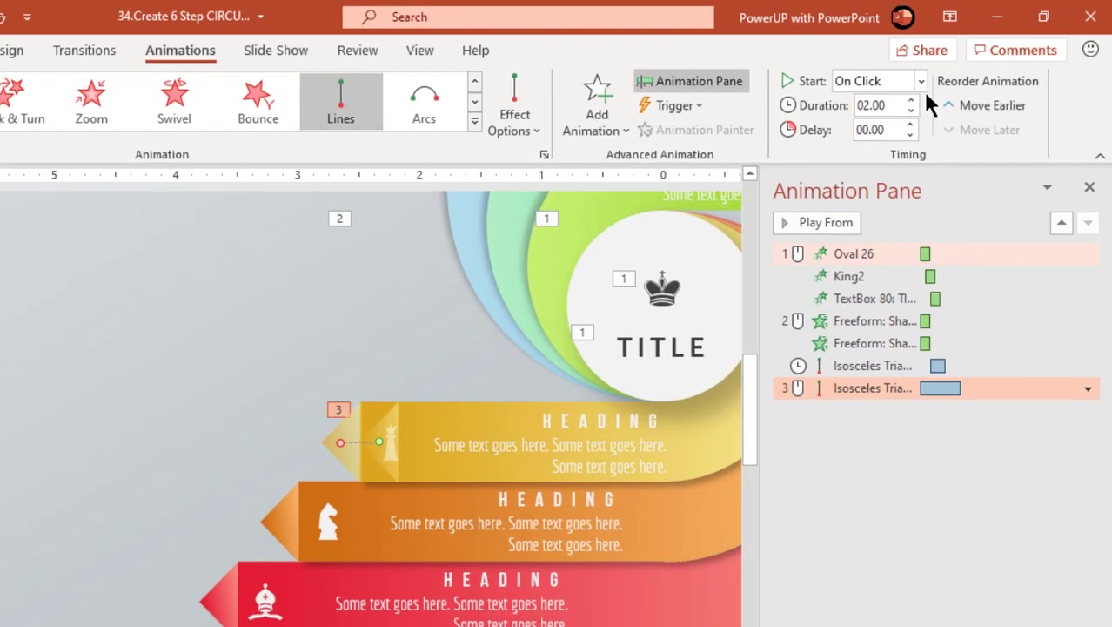
{"action": "left_click", "coordinate": [958, 65]}
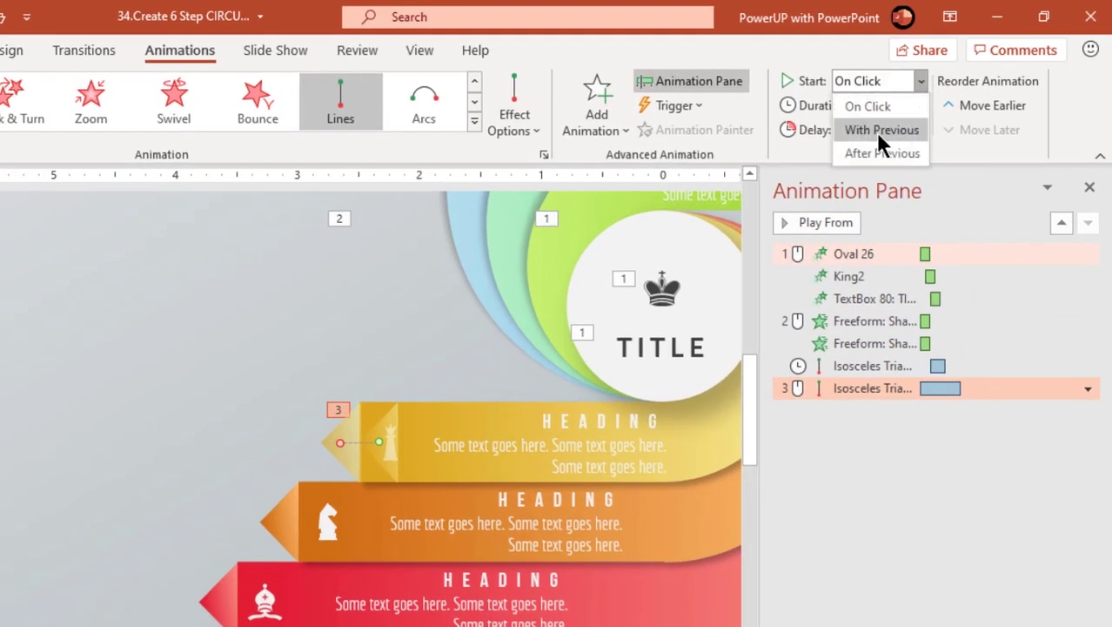
Set the yellow tip's path to start With Previous with a 0.75-second duration.
{"action": "left_click", "coordinate": [875, 129]}
{"action": "left_click", "coordinate": [911, 112]}
{"action": "left_click", "coordinate": [911, 112]}
{"action": "left_click", "coordinate": [911, 111]}
{"action": "left_click", "coordinate": [911, 112]}
{"action": "left_click", "coordinate": [911, 111]}
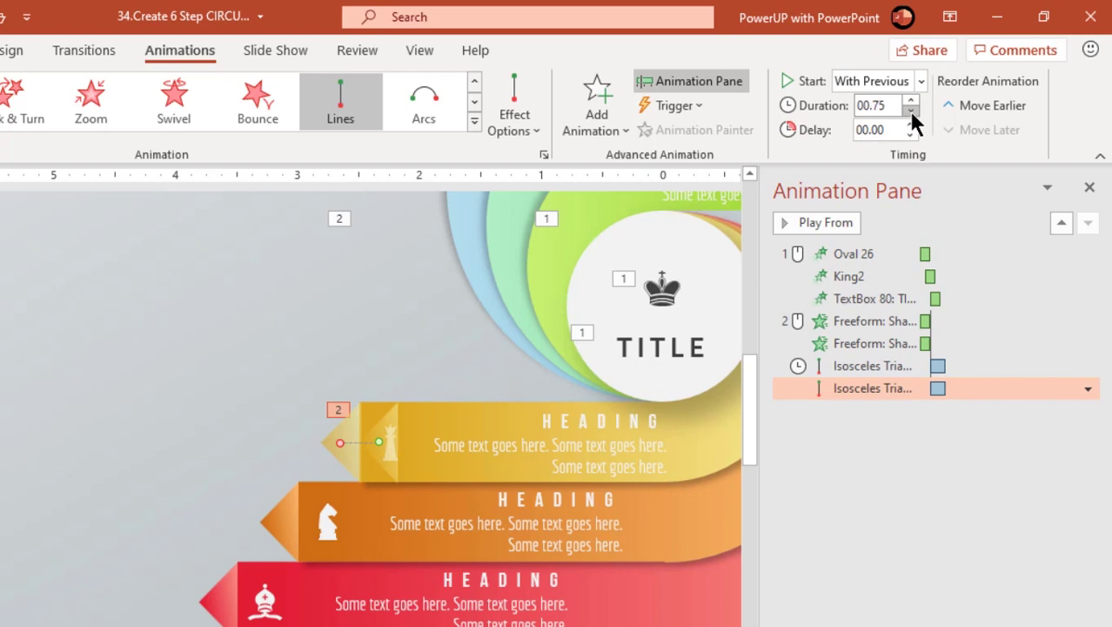
Give the yellow tip's path a 0.5-second bounce end in Effect Options.
{"action": "left_click", "coordinate": [1088, 388]}
{"action": "left_click", "coordinate": [969, 484]}
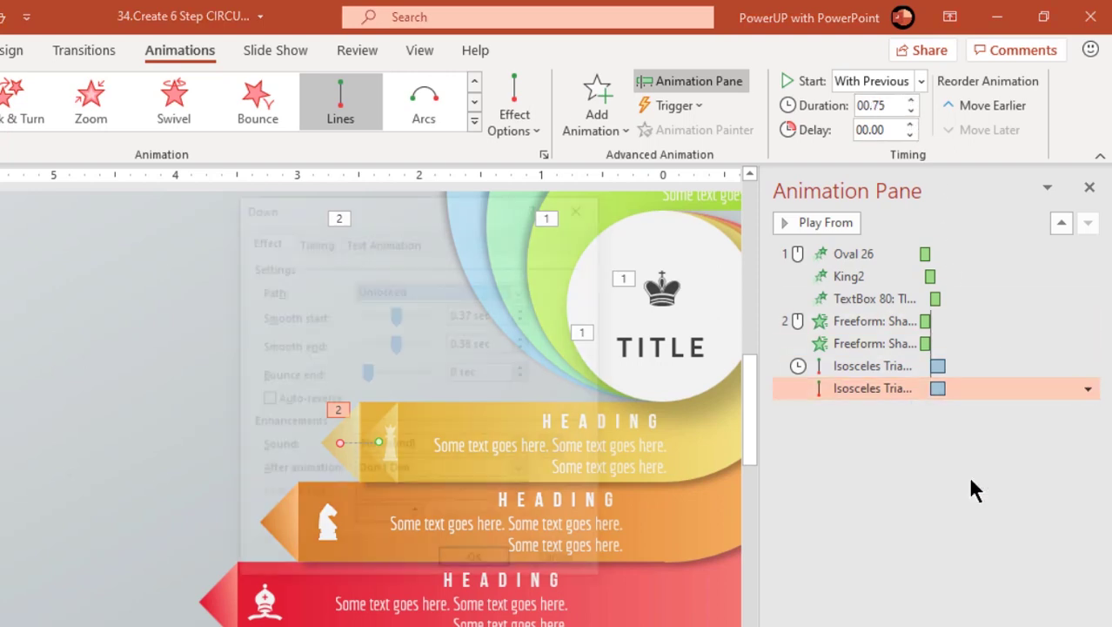
{"action": "left_click_drag", "start_coordinate": [490, 372], "coordinate": [427, 368]}
{"action": "type", "text": "0.5"}
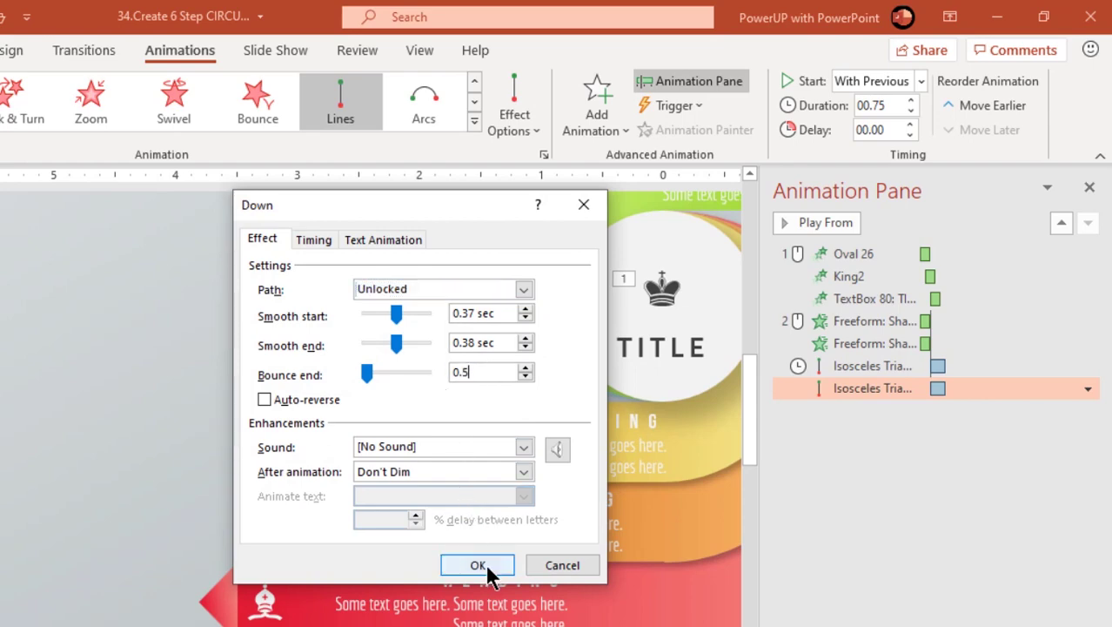
{"action": "left_click", "coordinate": [483, 569]}
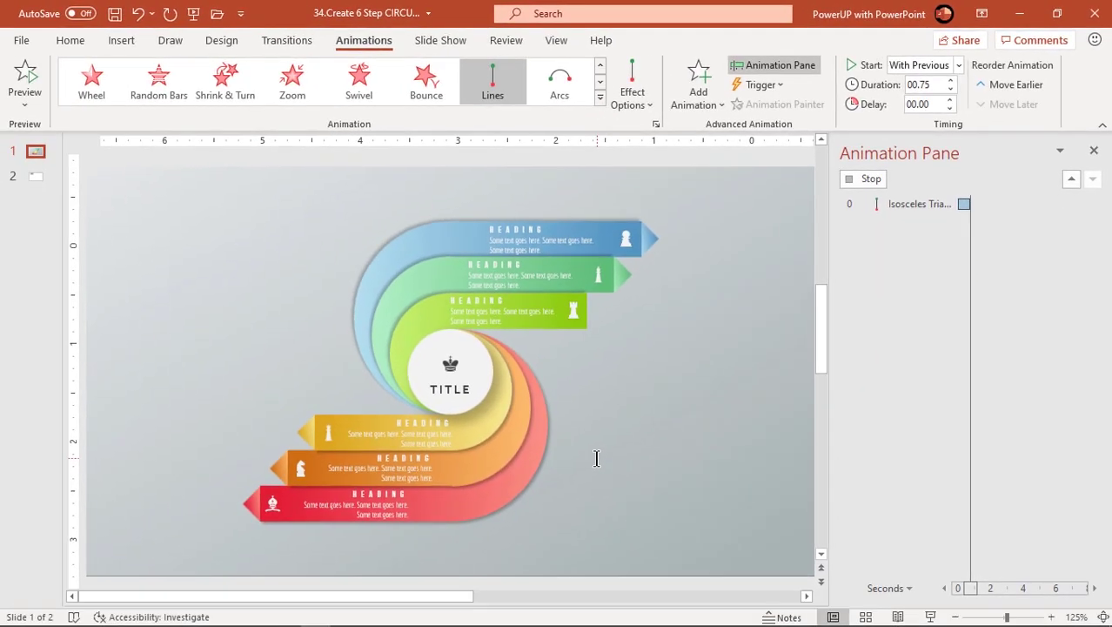
{"action": "scroll", "coordinate": [609, 461], "scroll_direction": "down", "scroll_amount": 5}
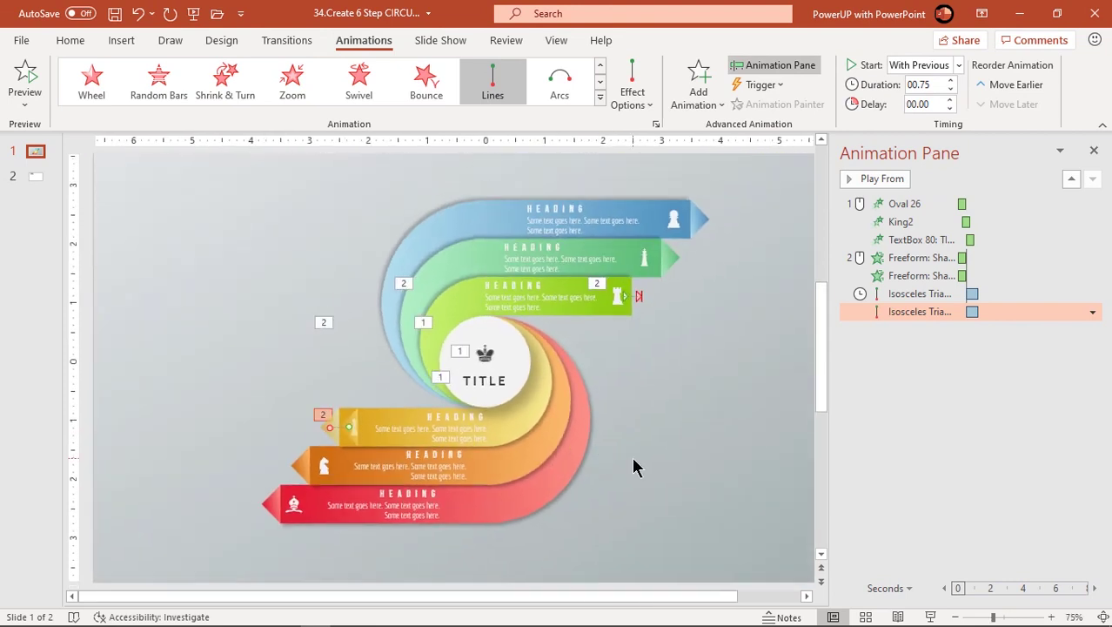
{"action": "left_click", "coordinate": [633, 468]}
{"action": "key", "text": "F5"}
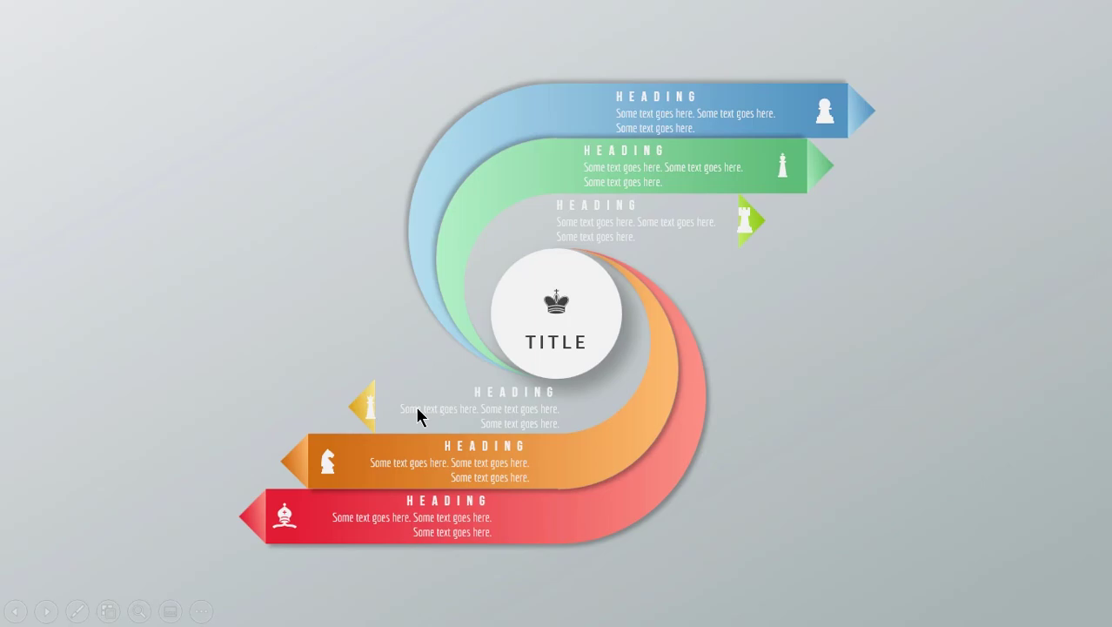
{"action": "key", "text": "Escape"}
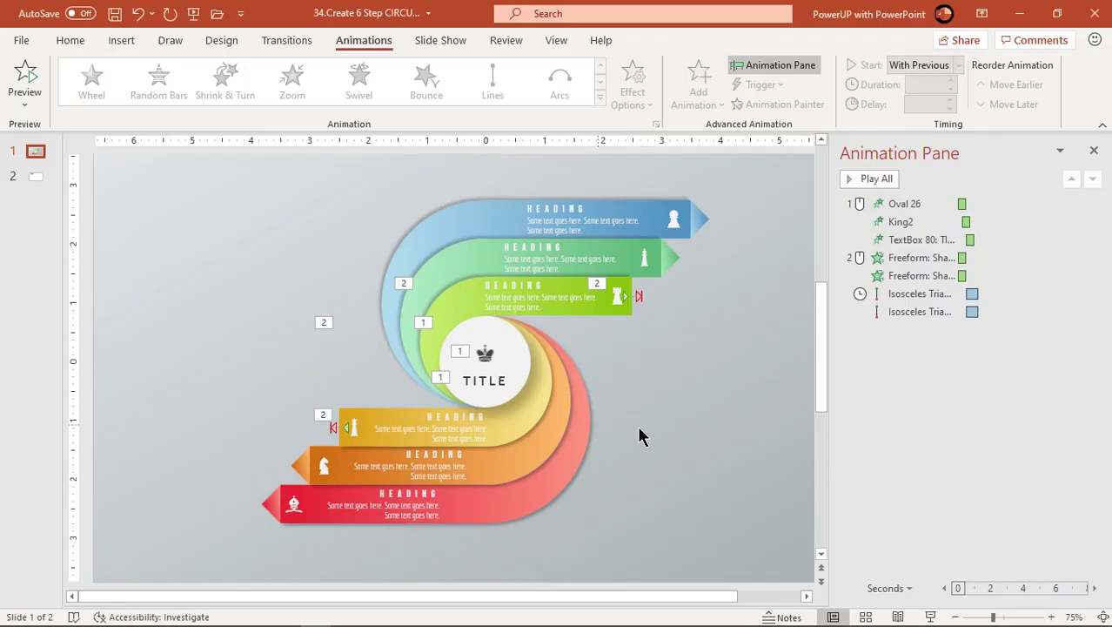
Add an Appear entrance to both triangle arrowheads, placed above the motion paths.
{"action": "left_click", "coordinate": [898, 296]}
{"action": "left_click", "coordinate": [909, 311], "text": "shift"}
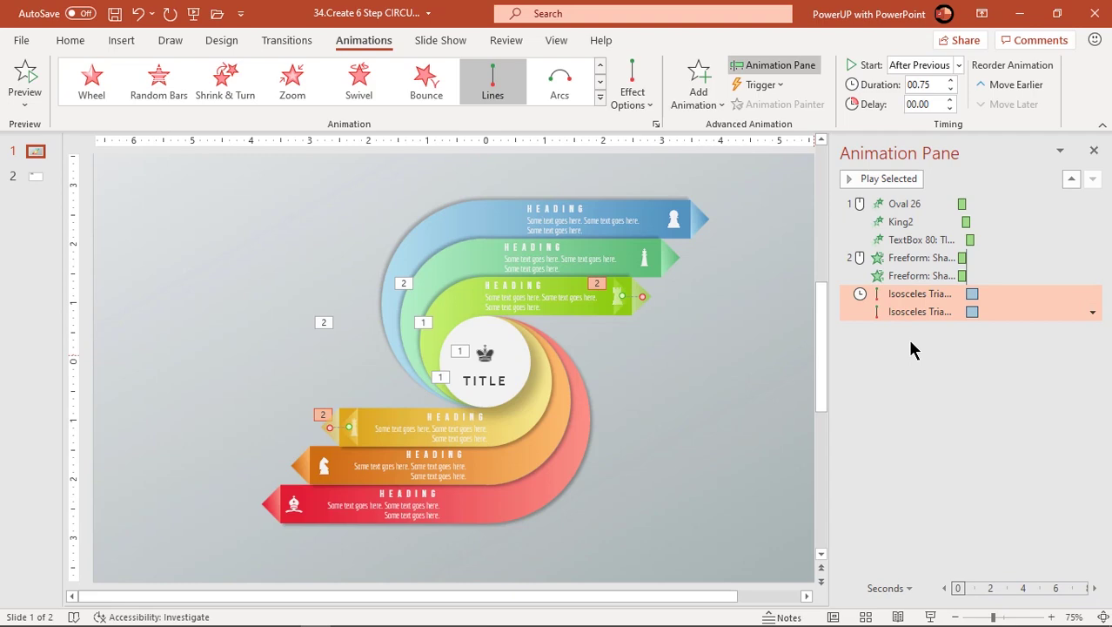
{"action": "left_click", "coordinate": [700, 107]}
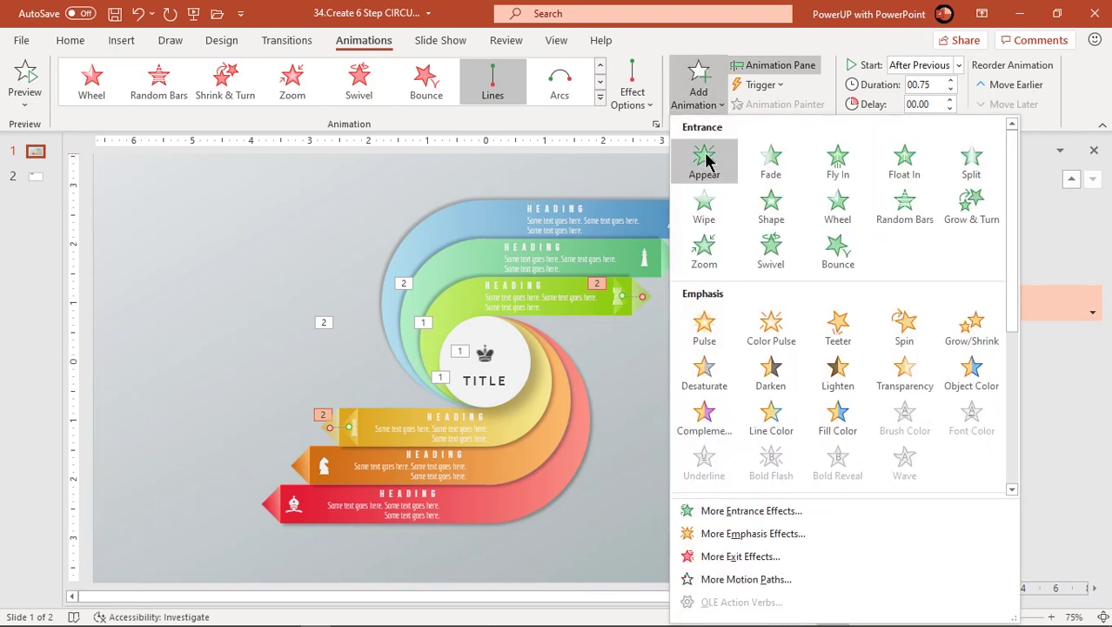
{"action": "left_click", "coordinate": [705, 171]}
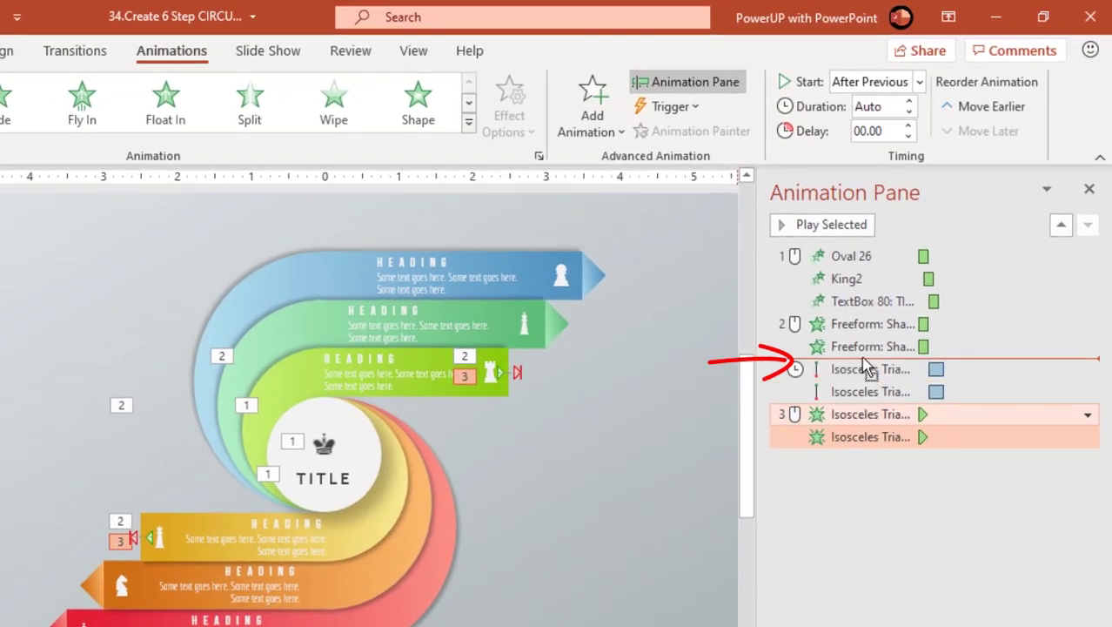
{"action": "left_click_drag", "start_coordinate": [868, 366], "coordinate": [871, 370]}
Set the triangle Appear to After Previous and the green tip's motion path to With Previous.
{"action": "left_click", "coordinate": [862, 369]}
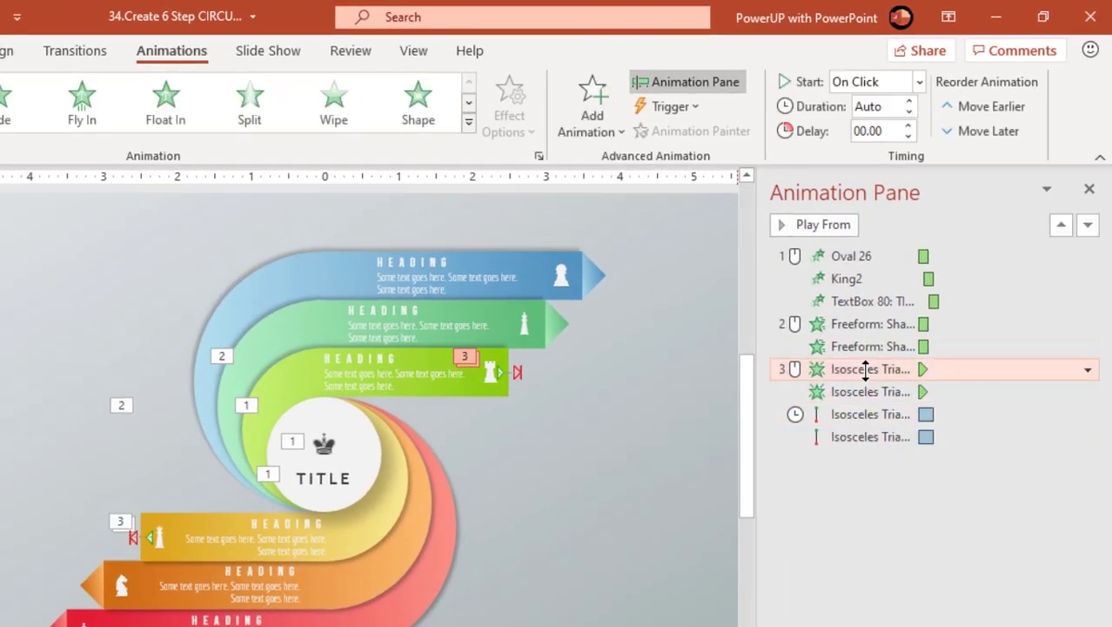
{"action": "left_click", "coordinate": [919, 83]}
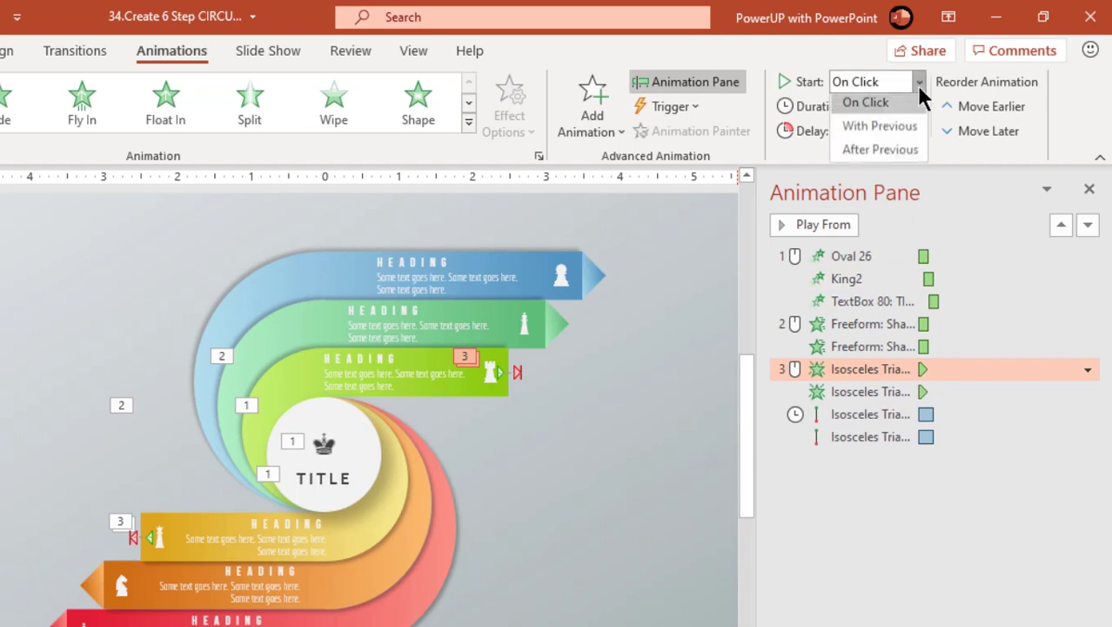
{"action": "left_click", "coordinate": [880, 150]}
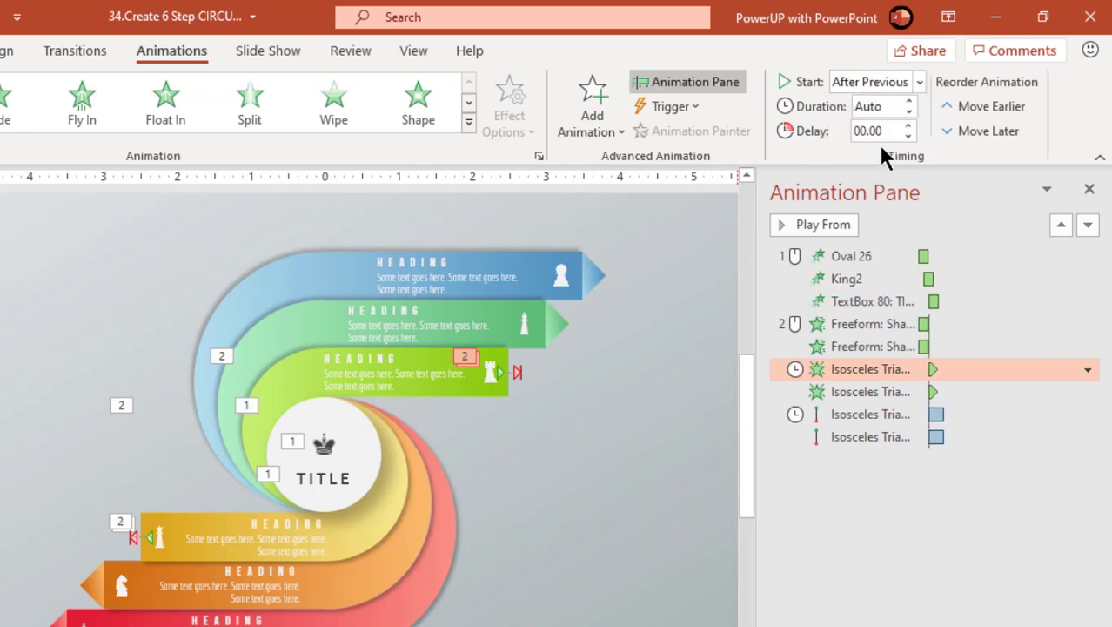
{"action": "left_click", "coordinate": [866, 415]}
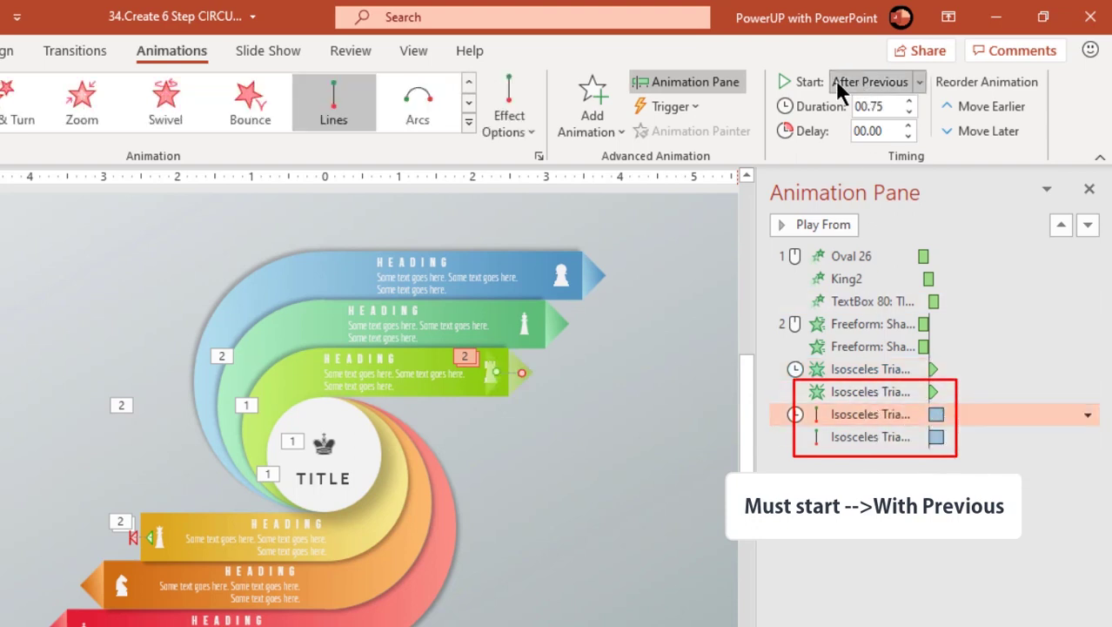
{"action": "left_click", "coordinate": [919, 82]}
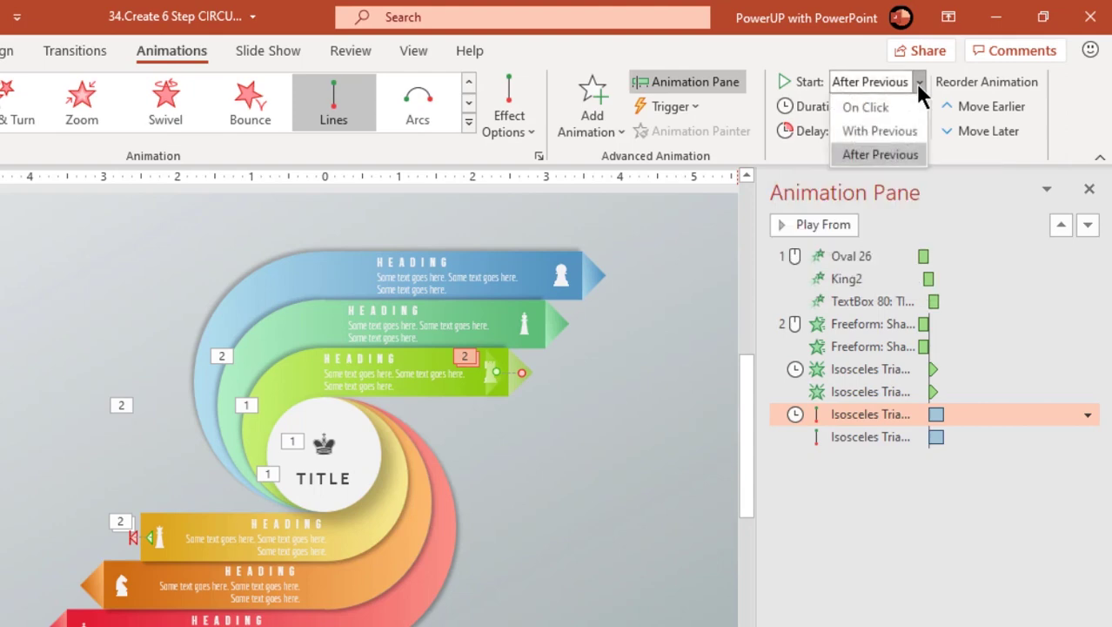
{"action": "left_click", "coordinate": [880, 129]}
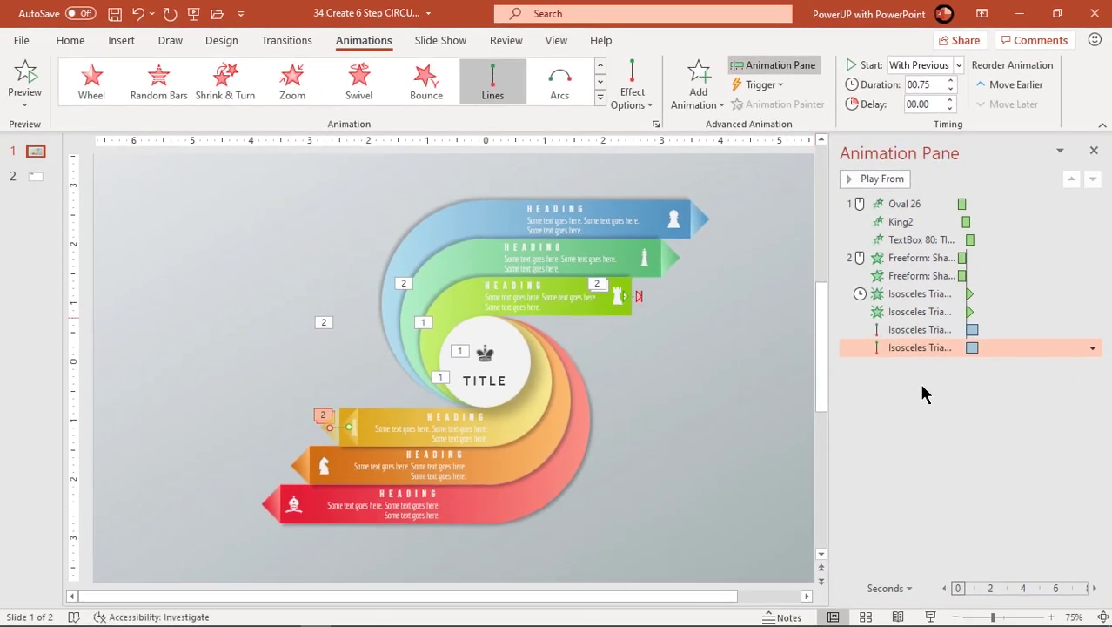
{"action": "left_click", "coordinate": [671, 514]}
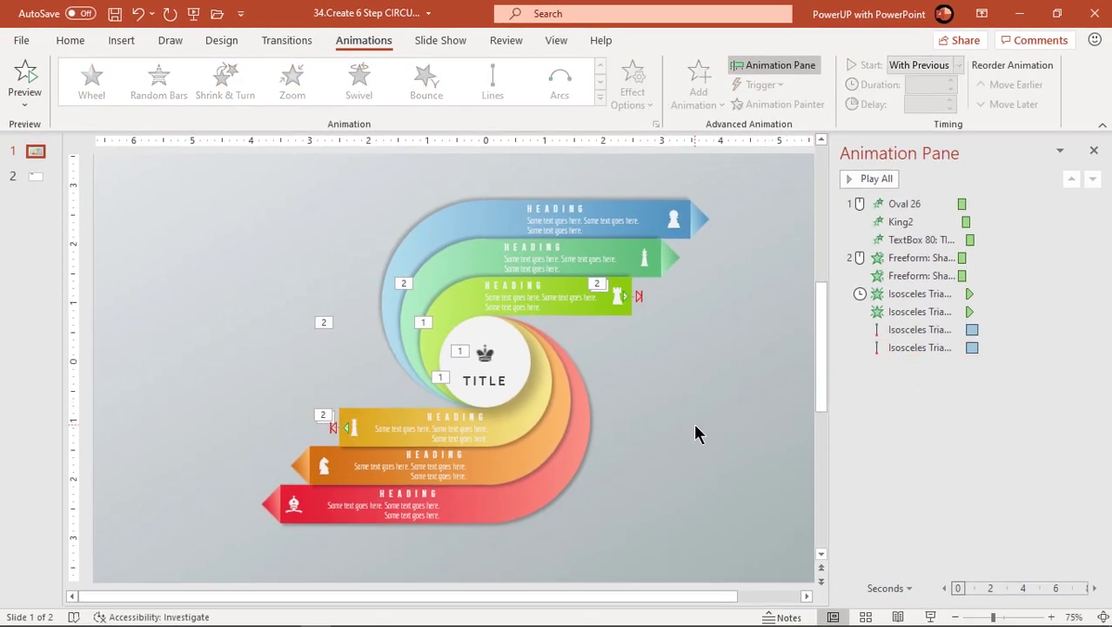
{"action": "key", "text": "shift+F5"}
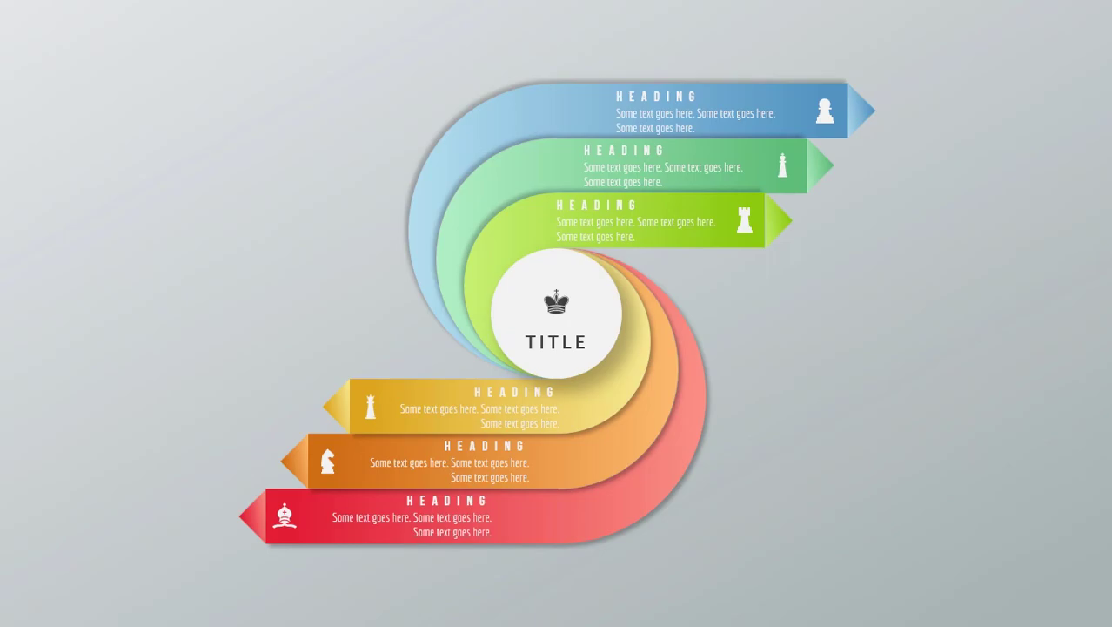
{"action": "key", "text": "Escape"}
{"action": "left_click", "coordinate": [534, 296]}
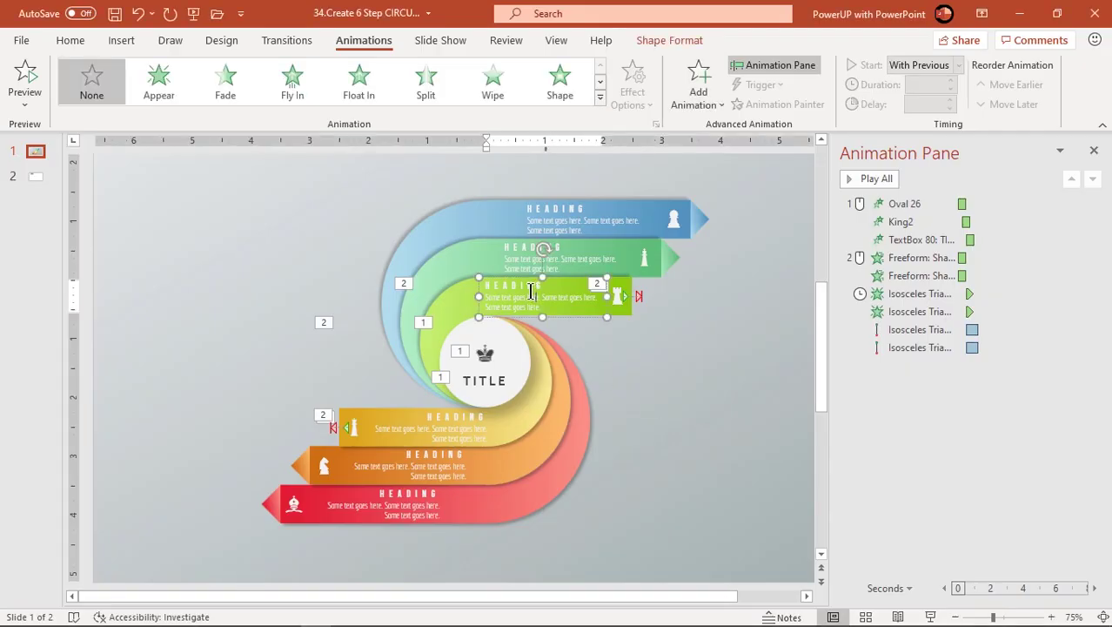
Apply Zoom to the green and yellow arms' text boxes and rook and queen icons.
{"action": "left_click", "coordinate": [479, 290]}
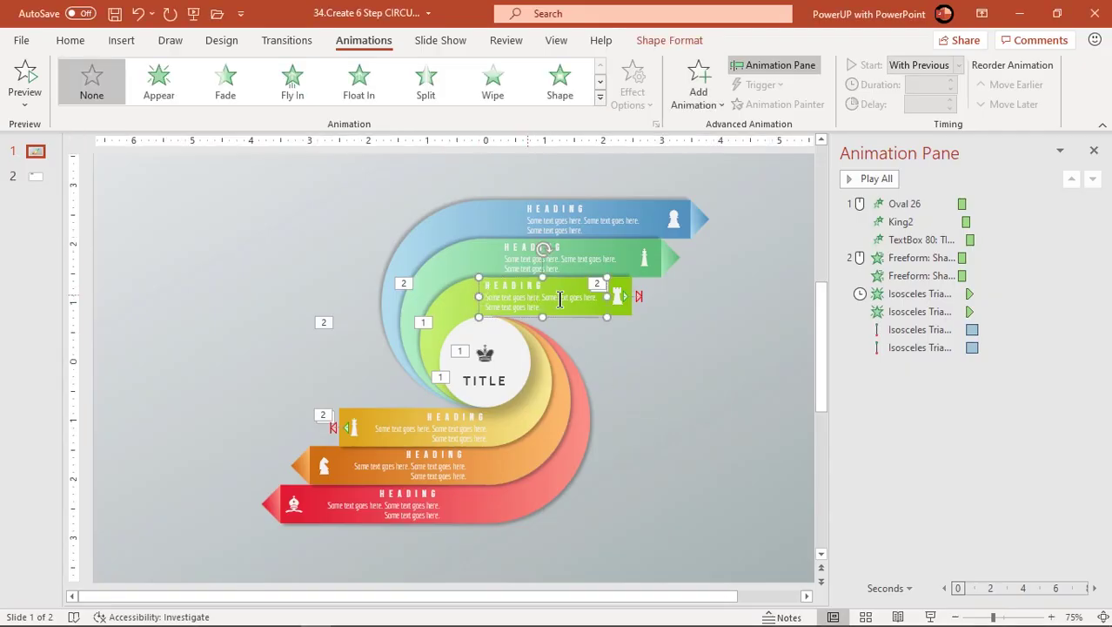
{"action": "left_click", "coordinate": [619, 297], "text": "shift"}
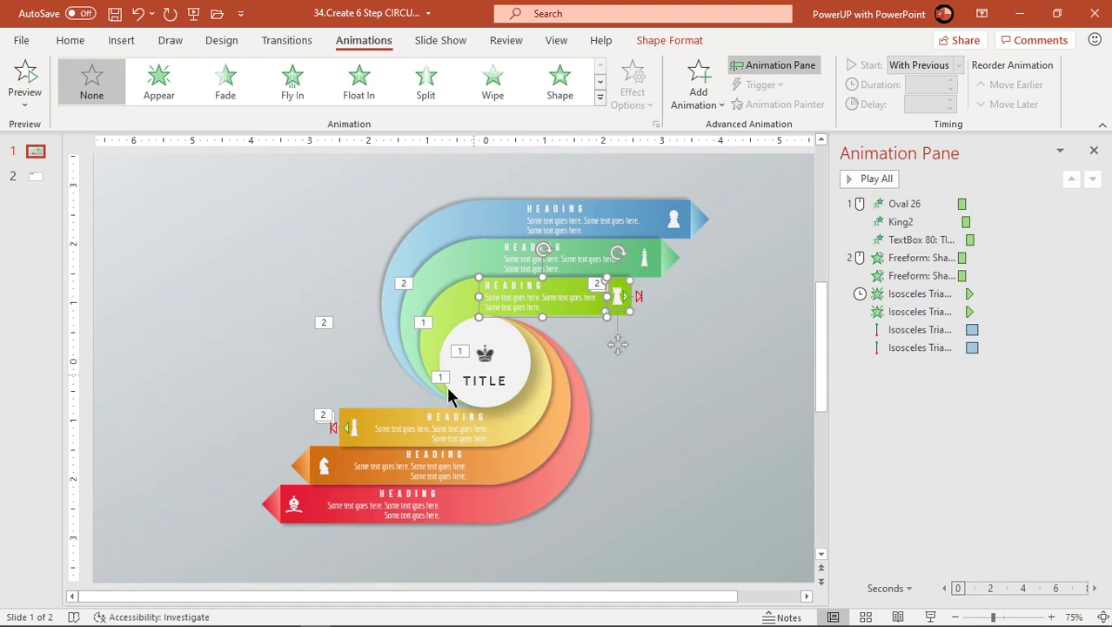
{"action": "left_click", "coordinate": [381, 424], "text": "shift"}
{"action": "left_click", "coordinate": [354, 427], "text": "shift"}
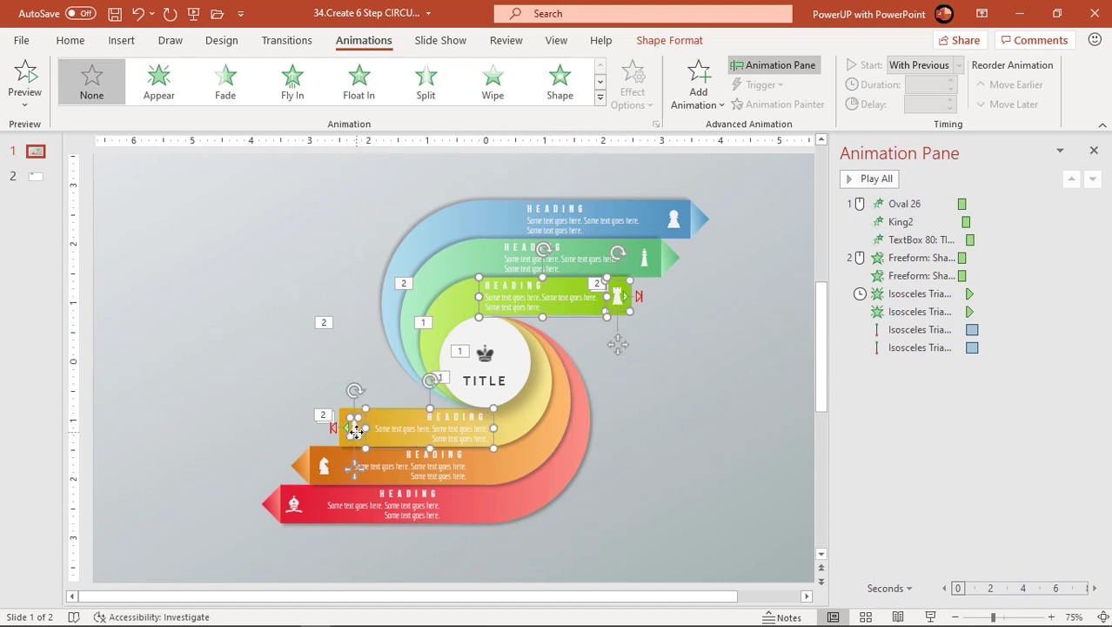
{"action": "left_click", "coordinate": [600, 98]}
{"action": "left_click", "coordinate": [227, 228]}
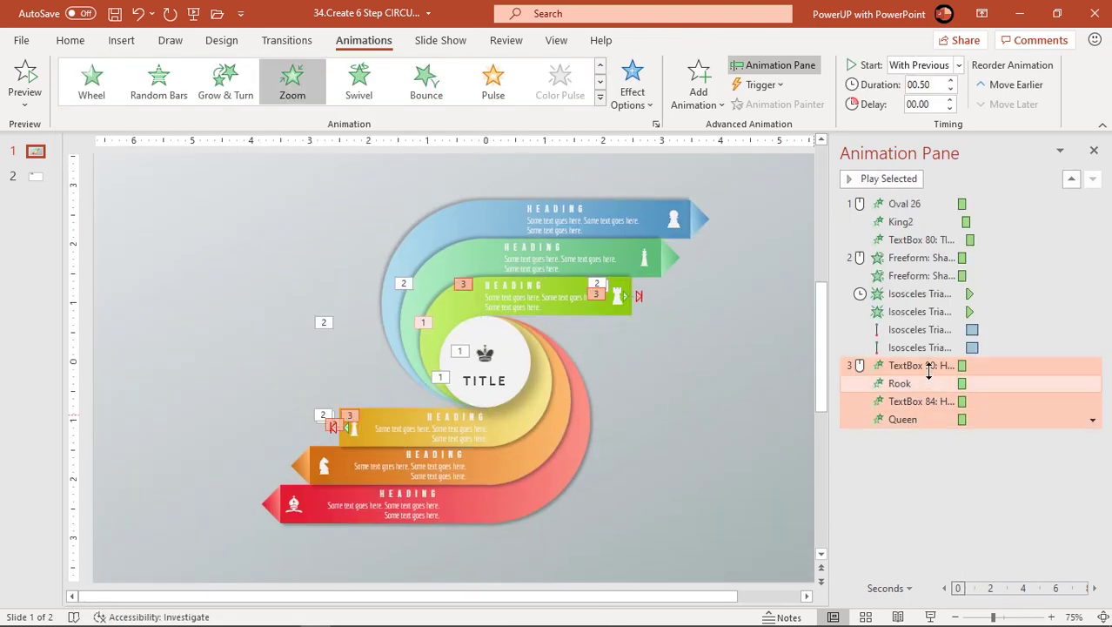
Set the new Zoom entrances to After Previous and preview the slide show with F5.
{"action": "left_click", "coordinate": [926, 366]}
{"action": "left_click", "coordinate": [958, 66]}
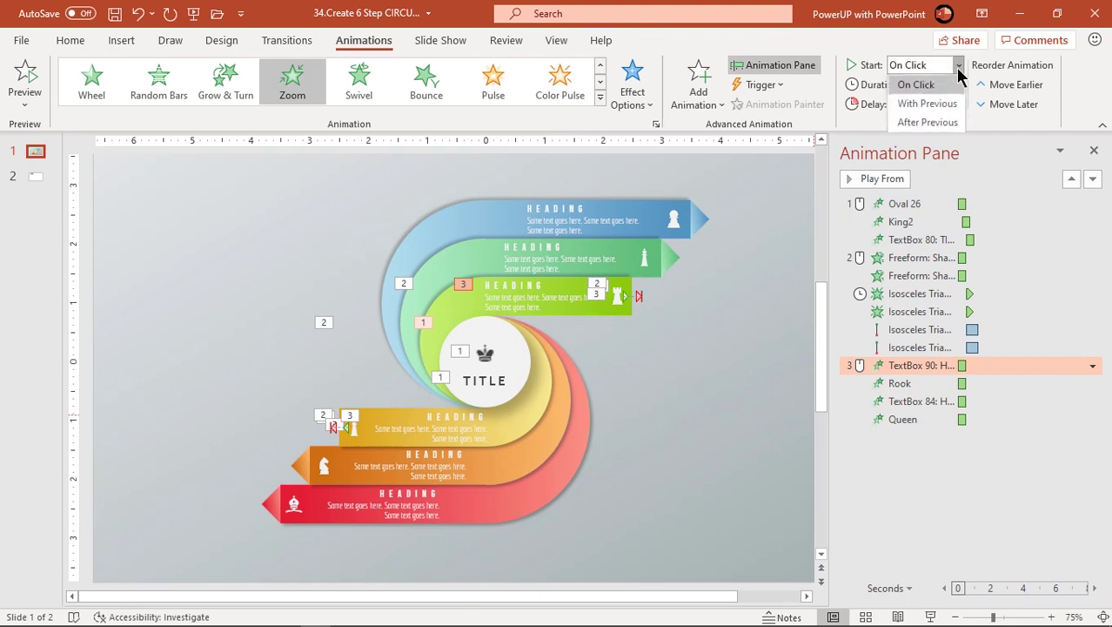
{"action": "left_click", "coordinate": [926, 123]}
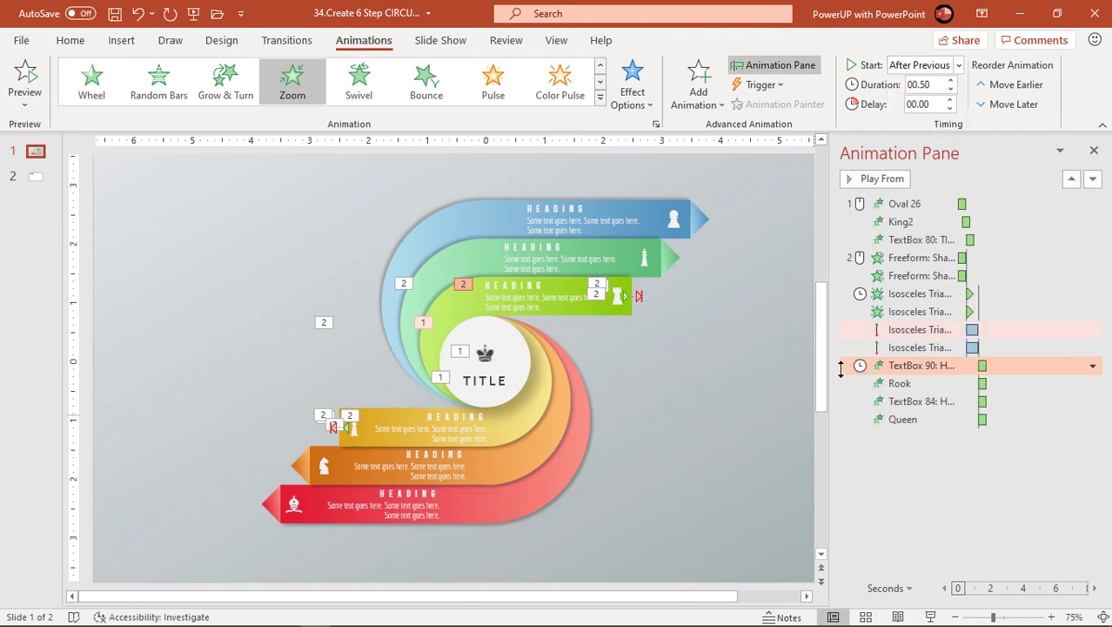
{"action": "key", "text": "F5"}
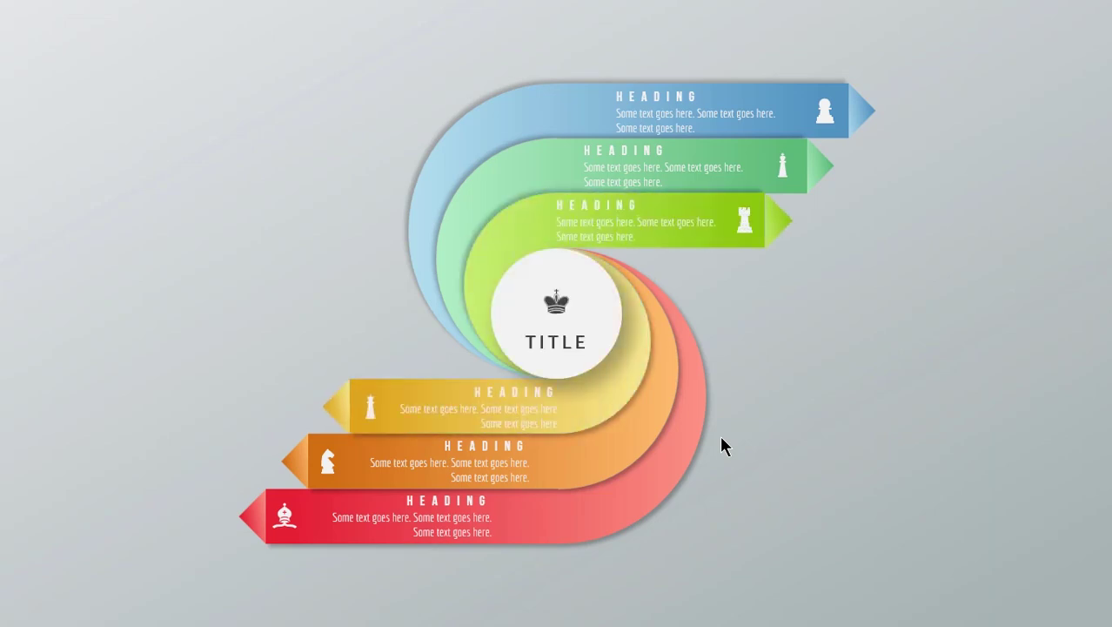
{"action": "key", "text": "Escape"}
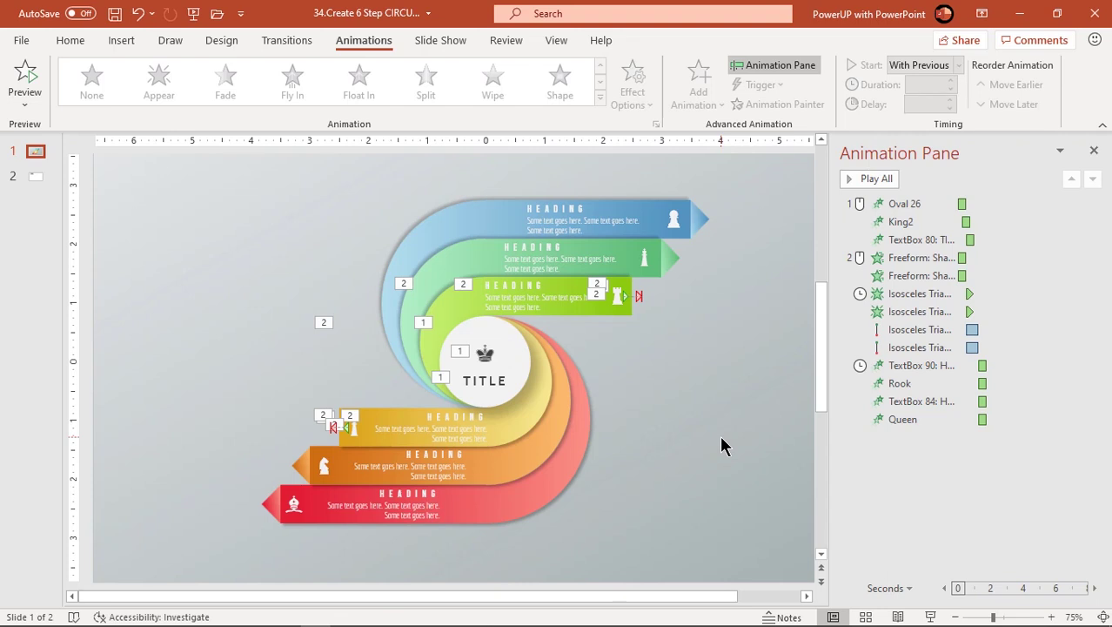
Give the mint green middle band a Wipe entrance from the left.
{"action": "left_click", "coordinate": [465, 261]}
{"action": "left_click", "coordinate": [493, 97]}
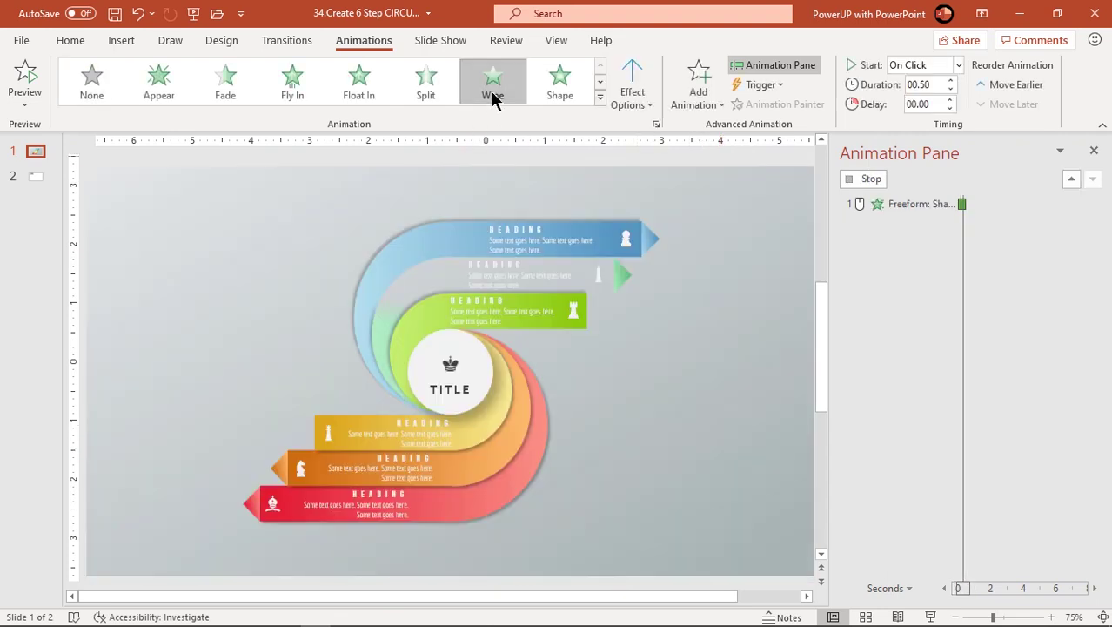
{"action": "left_click", "coordinate": [631, 108]}
{"action": "left_click", "coordinate": [644, 198]}
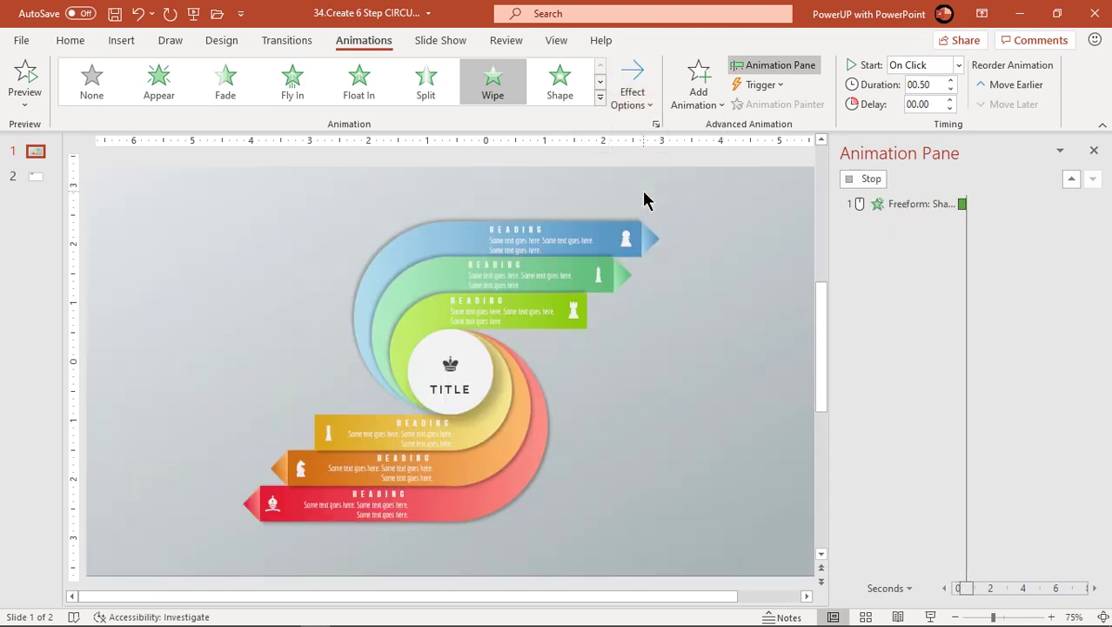
{"action": "left_click", "coordinate": [556, 414]}
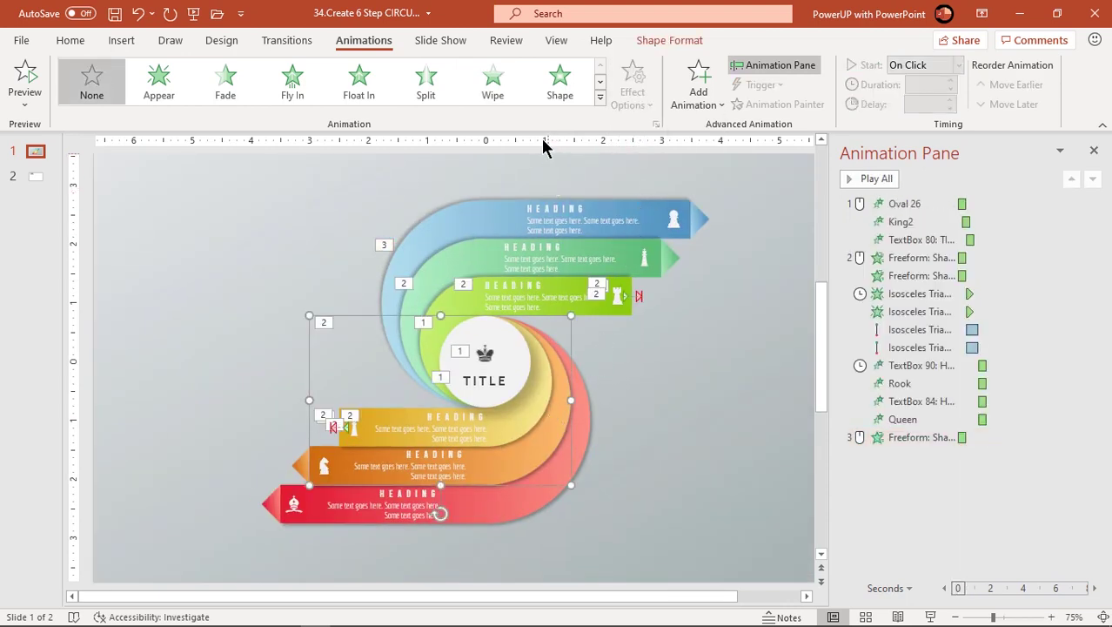